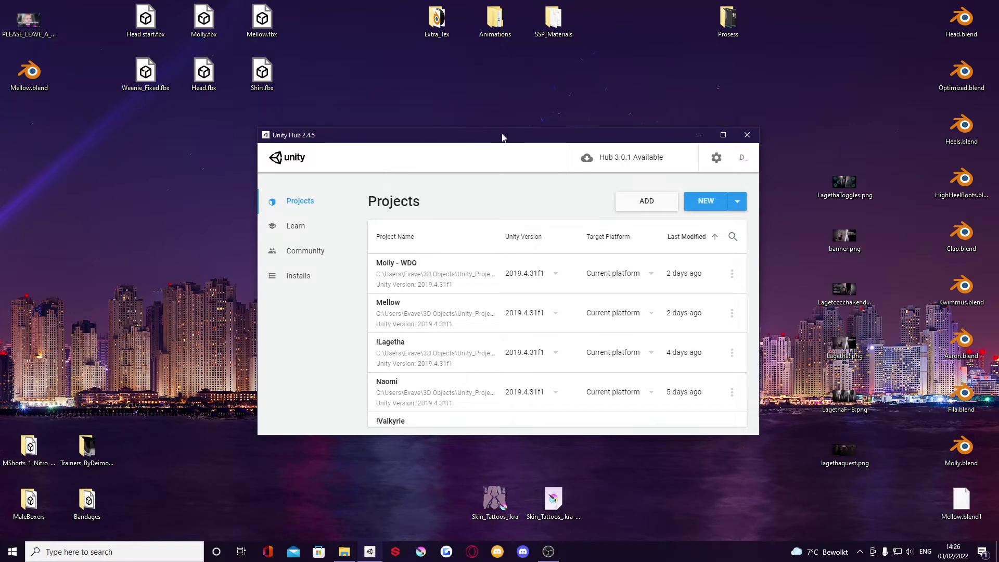
Step: Check the installed Unity version, and create a 3D project named Vid in the Unity_Projects location
mouse_move(502, 137)
mouse_down()
mouse_move(441, 141)
mouse_move(548, 141)
mouse_move(500, 137)
mouse_up()
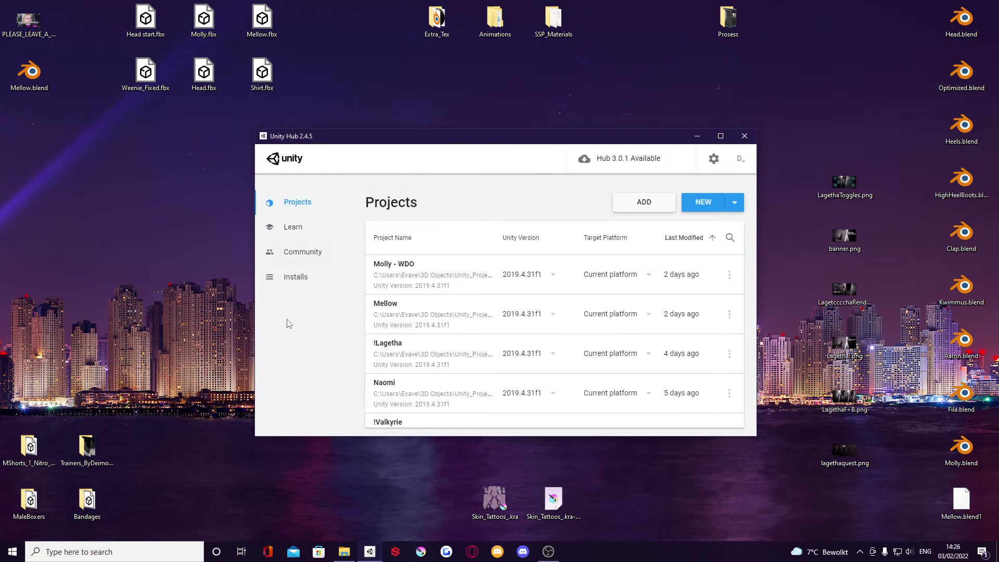
click(294, 277)
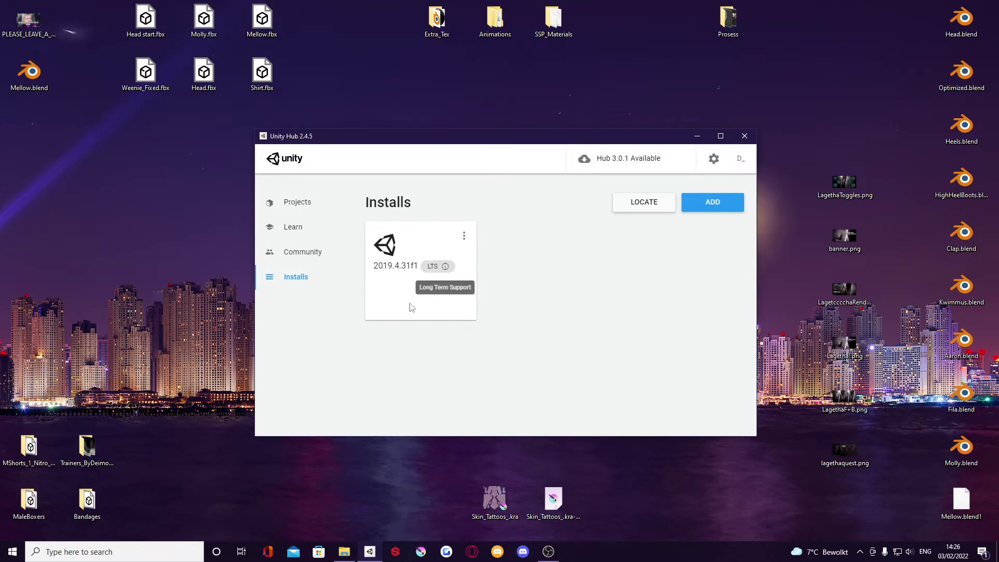
click(284, 202)
click(705, 202)
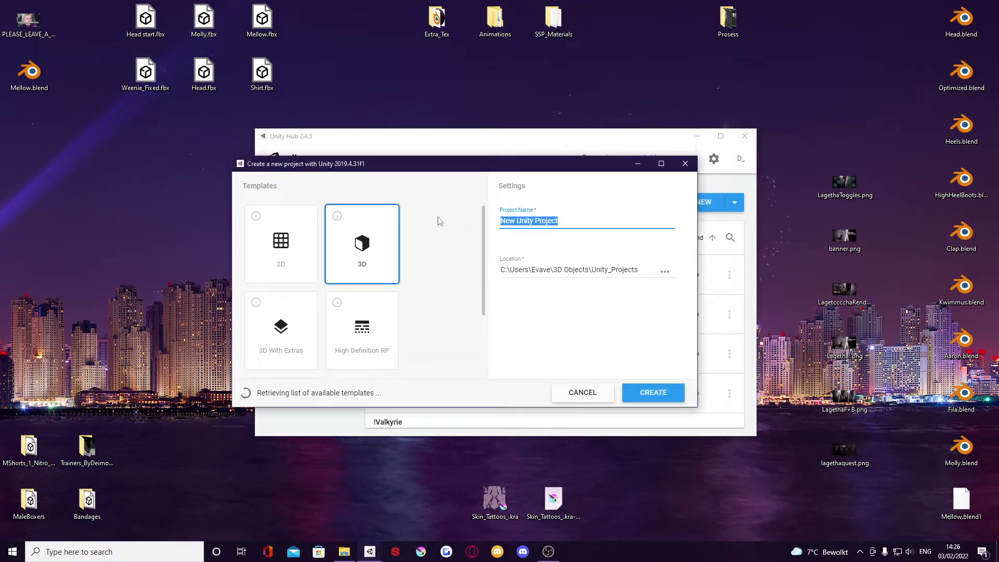
text(Vid)
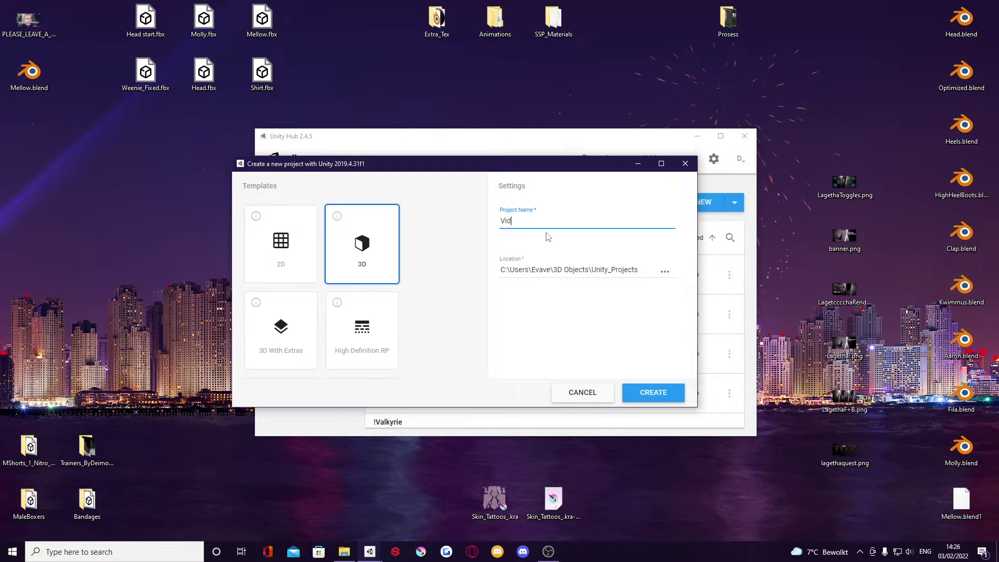
click(654, 394)
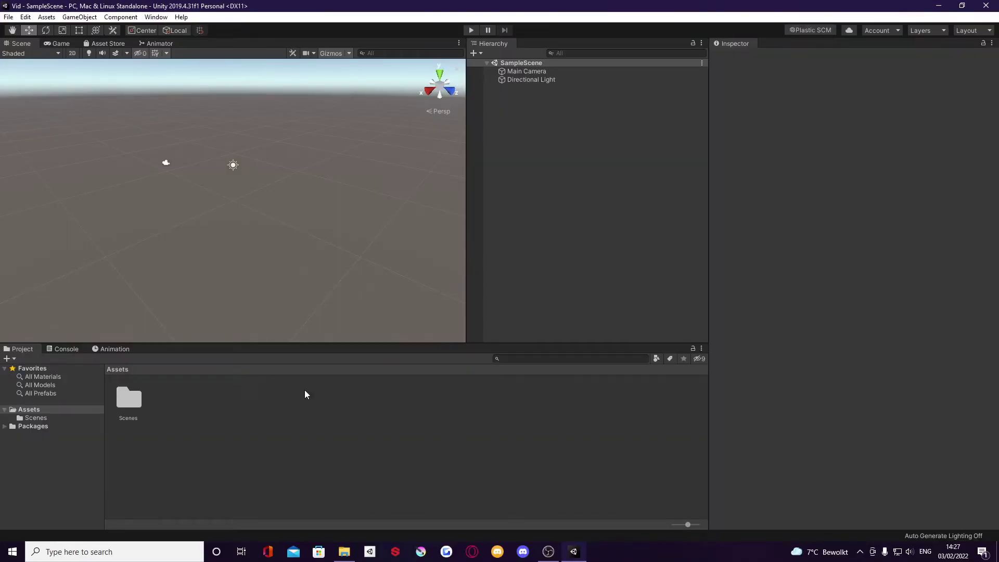
Step: Switch to File Explorer and open the Lagetha__ByDeimos folder inside !Deimos_Models
click(344, 552)
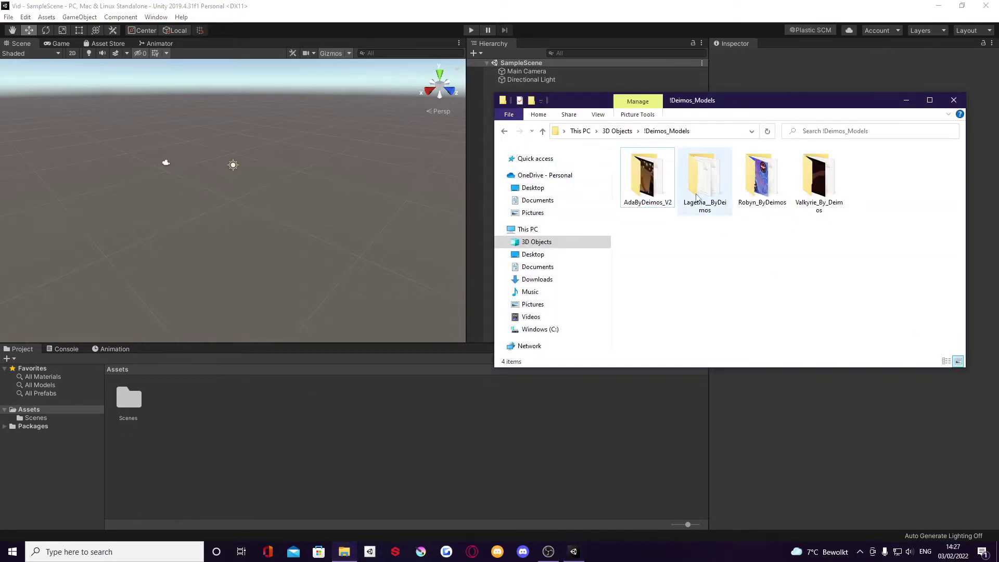
double_click(703, 193)
drag(792, 103, 527, 115)
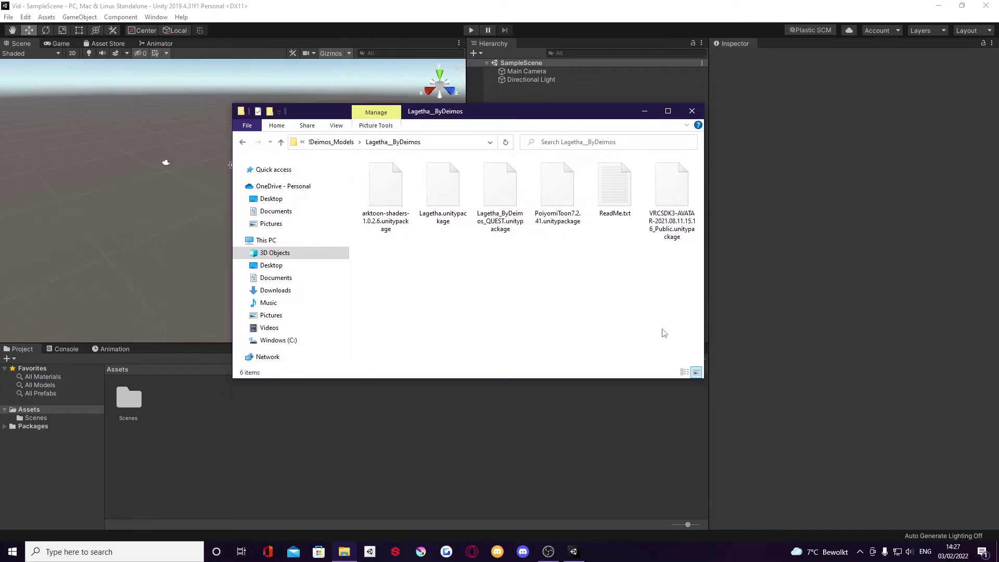
Step: Open ReadMe.txt and examine the PC avatar setup order and the optional DPSystem entry, minimizing the file when done
double_click(624, 199)
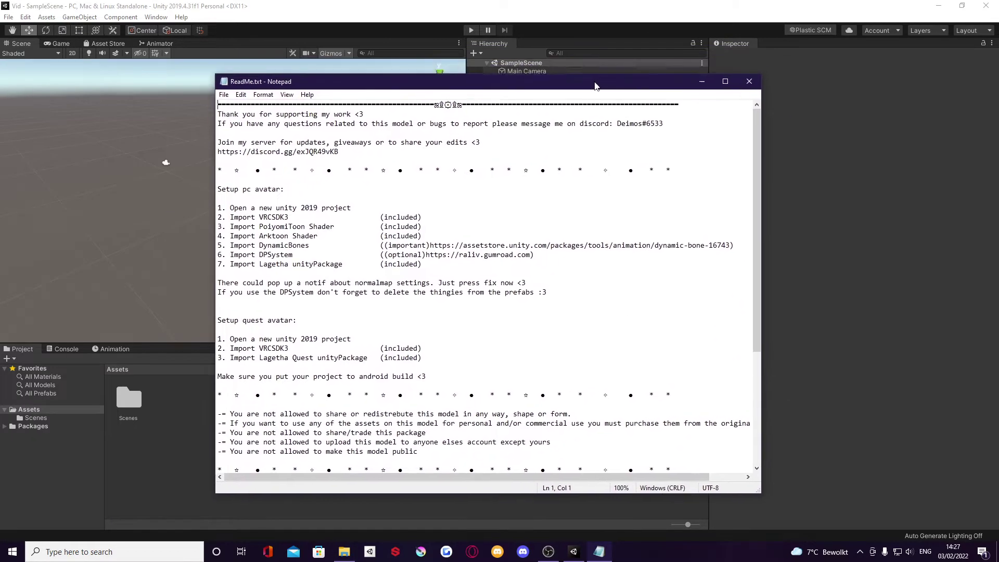
drag(596, 86, 598, 87)
scroll(414, 382, down, 6)
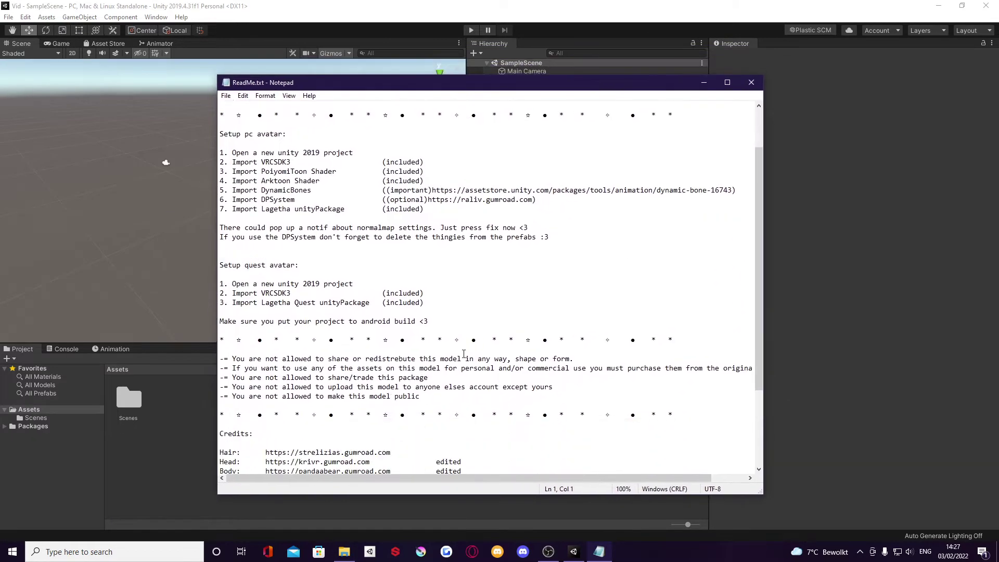
scroll(414, 383, up, 6)
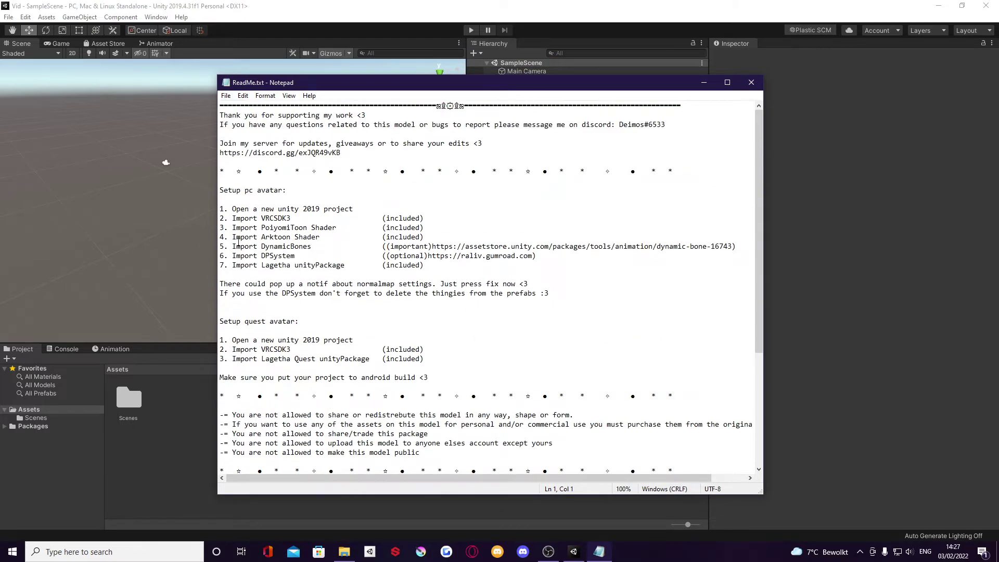
drag(221, 190, 434, 262)
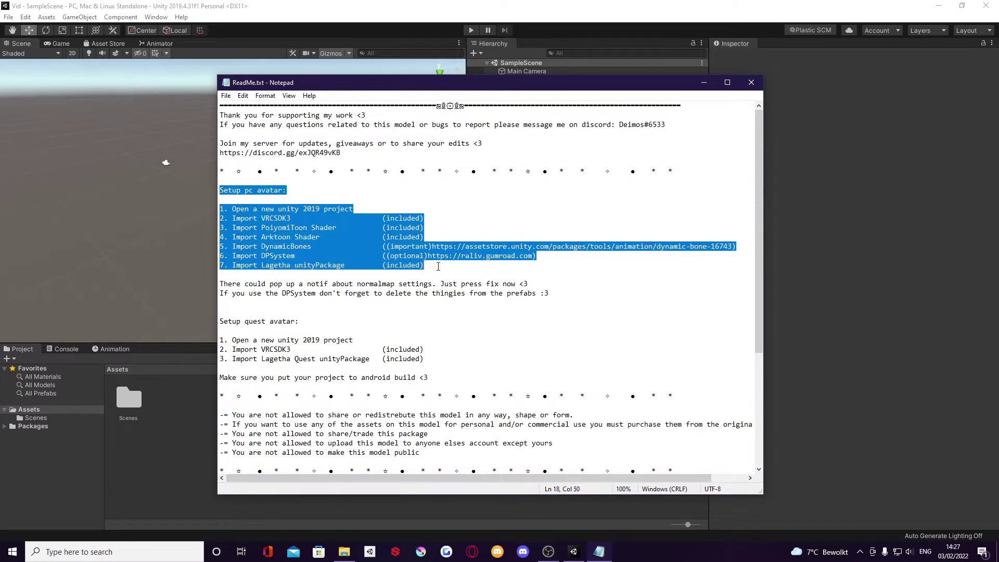
drag(496, 86, 660, 102)
click(442, 233)
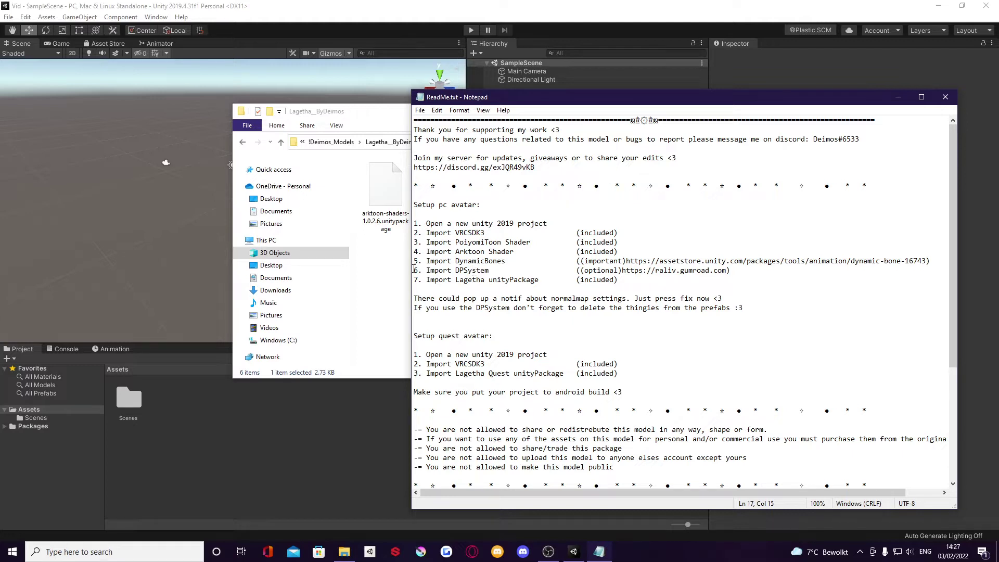
drag(426, 270, 733, 274)
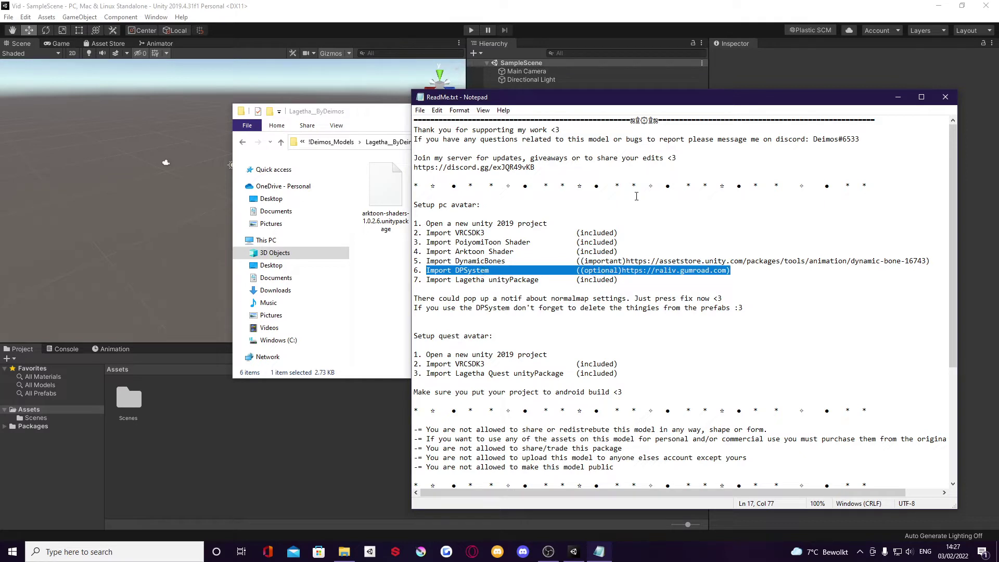
click(613, 252)
drag(626, 99, 590, 101)
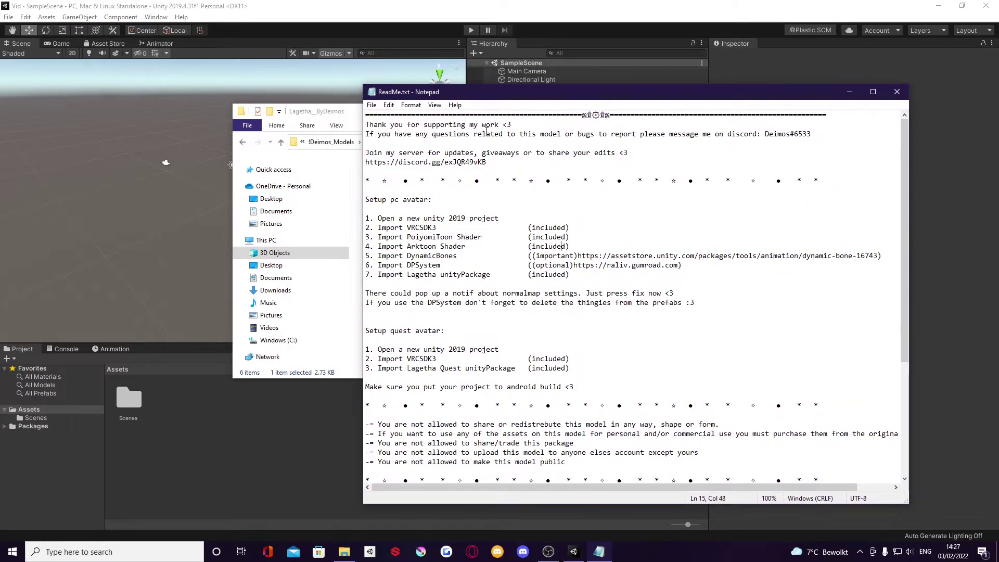
click(849, 92)
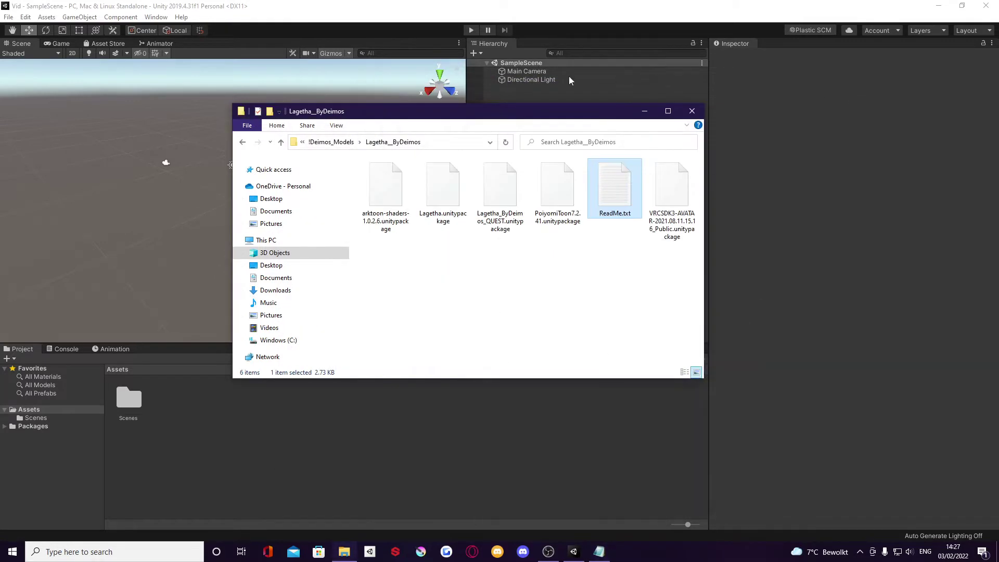
Step: Import all contents of VRCSDK3-AVATAR-2021.08.11.15.16_Public.unitypackage from the Lagetha__ByDeimos folder into the Unity project's Assets
drag(516, 111, 767, 119)
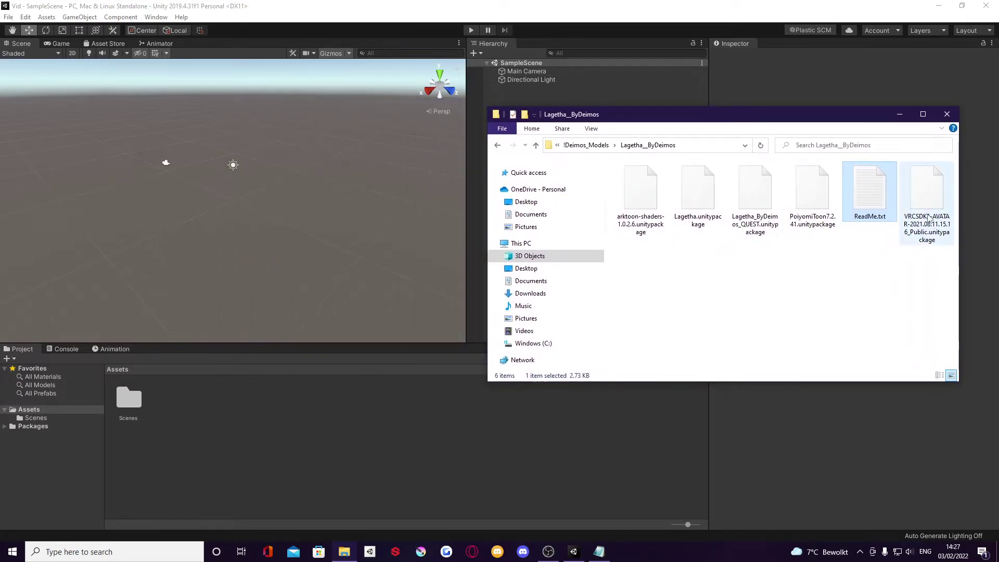
drag(927, 198, 192, 408)
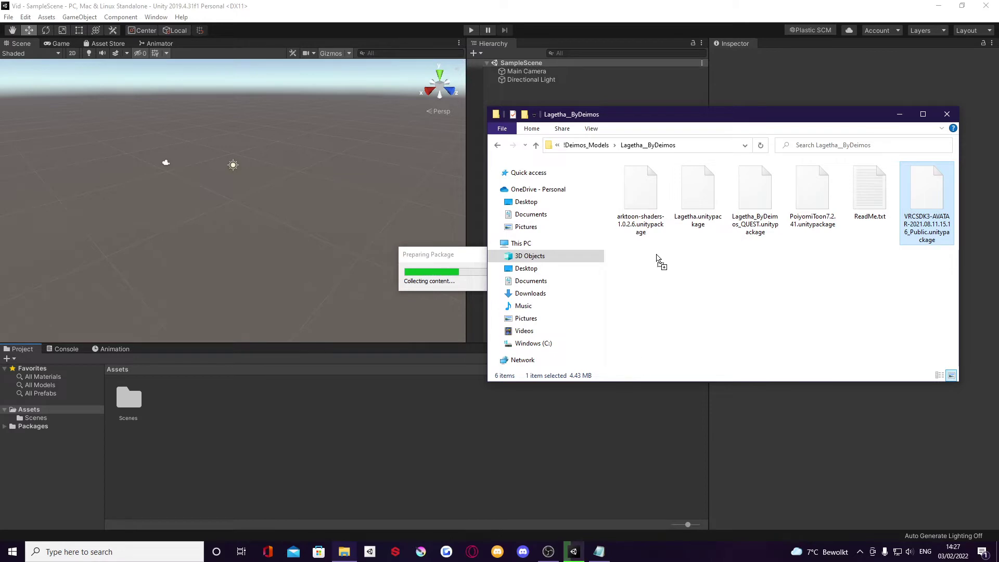
drag(712, 117, 175, 95)
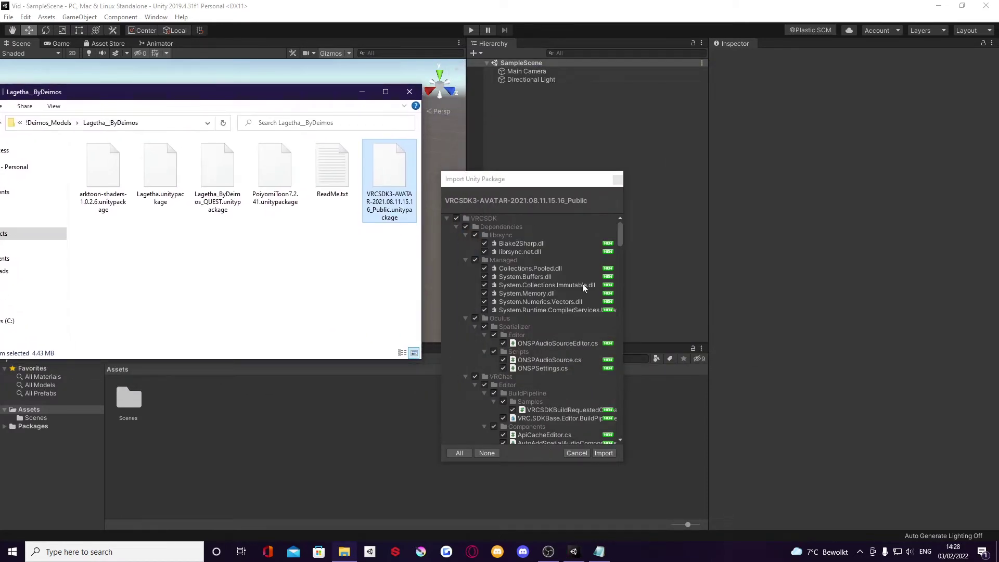
click(604, 453)
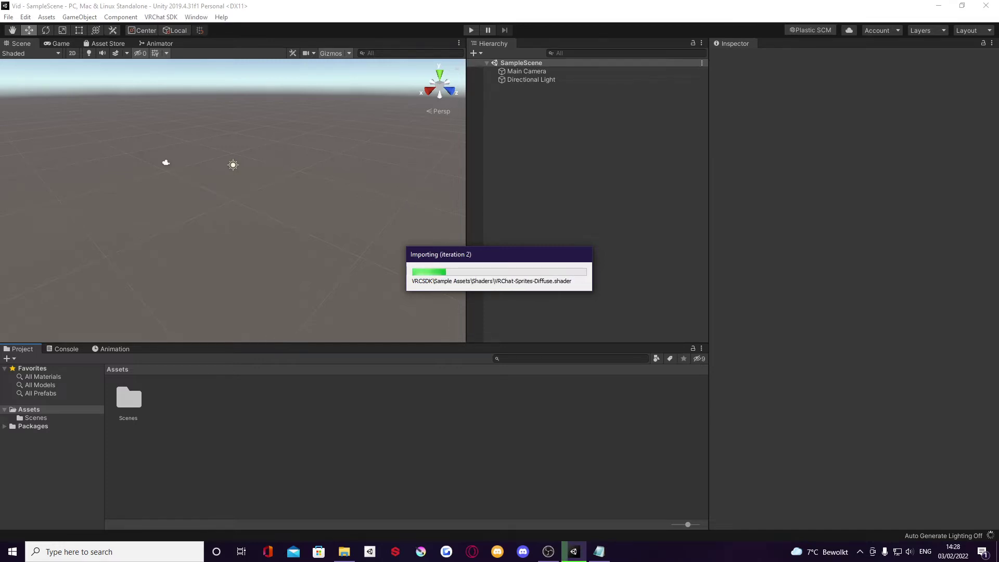
Step: Import all contents of PoiyomiToon7.2.41.unitypackage into the project's Assets
key(alt+Tab)
drag(200, 95, 291, 118)
key(alt+Tab)
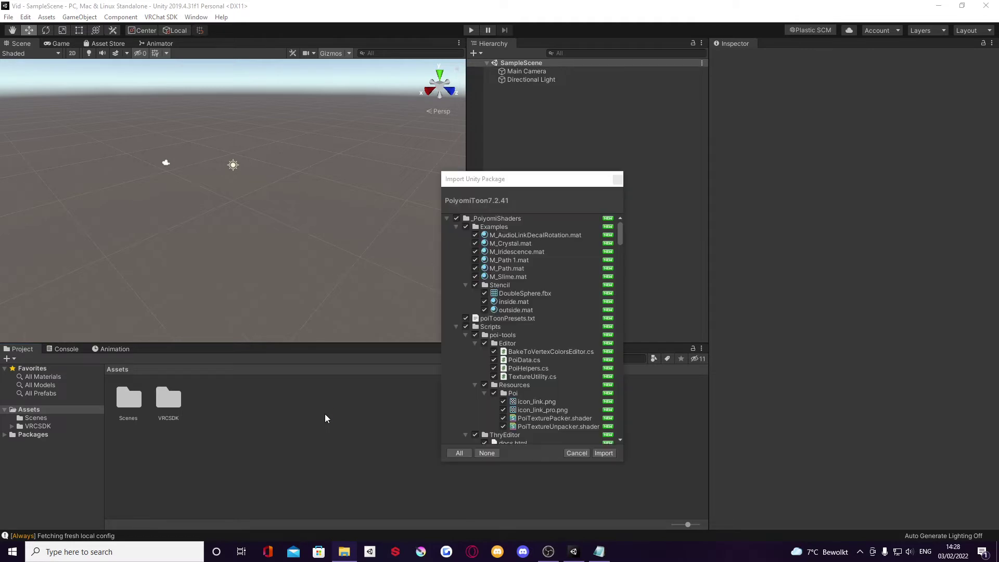
click(605, 454)
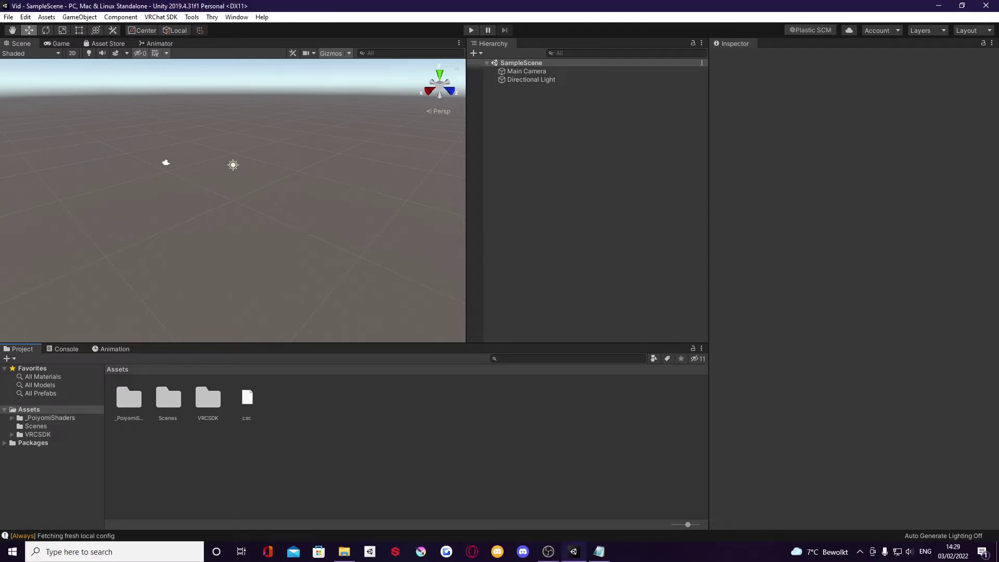
Step: Import the arktoon-shaders-1.0.2.6 package and the DynamicBone package into the project's Assets
drag(355, 420, 355, 420)
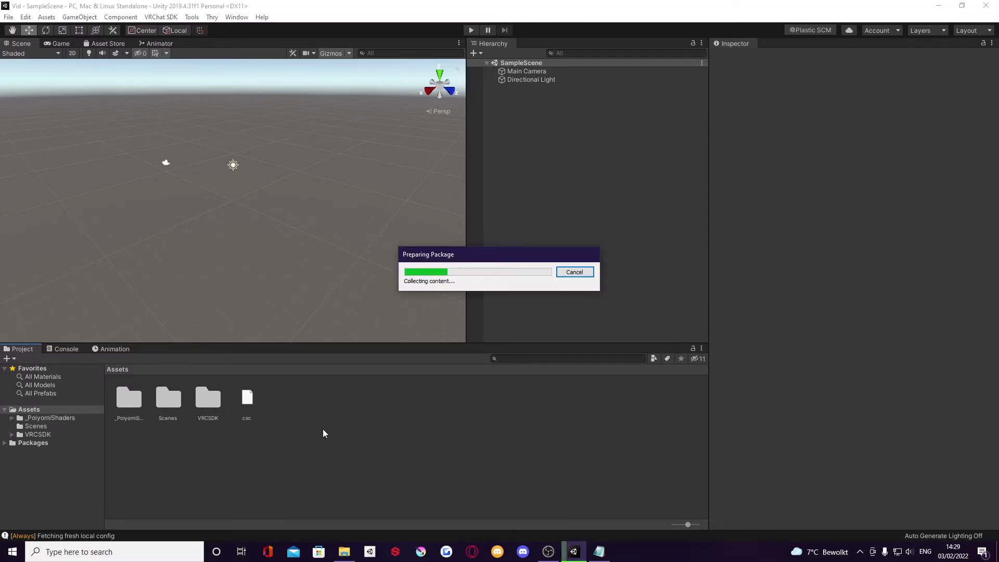
click(605, 452)
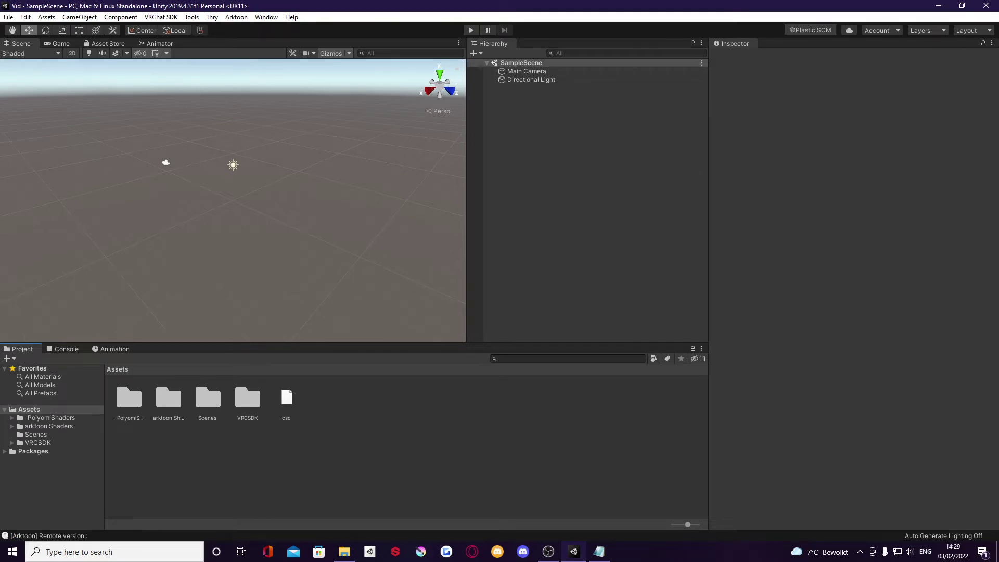
key(super+e)
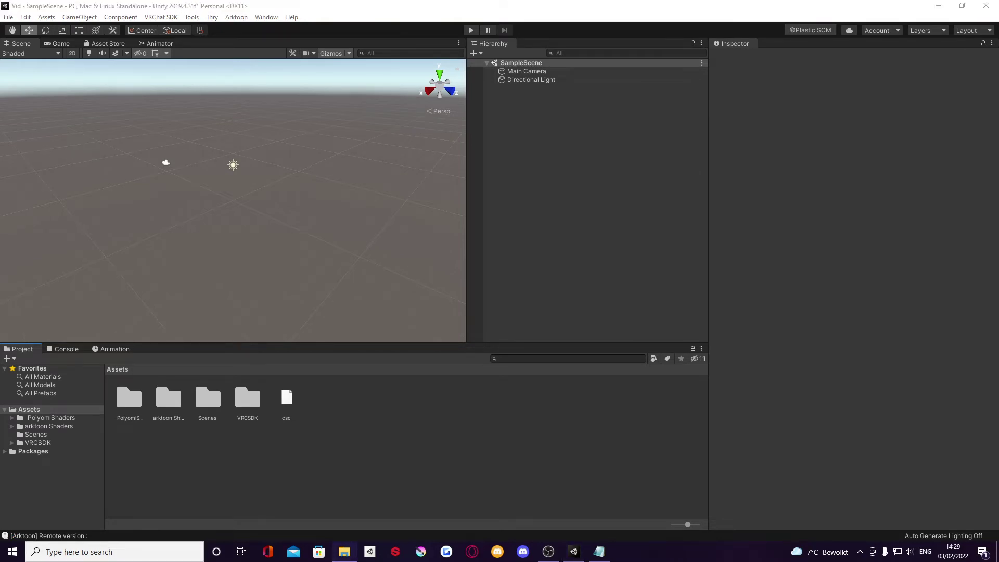
drag(359, 413, 366, 408)
click(604, 453)
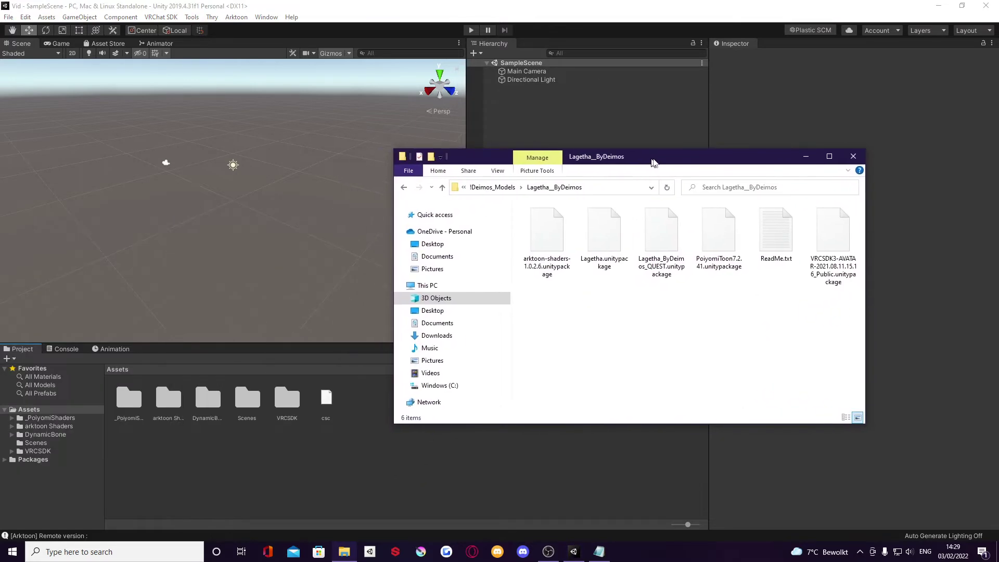
Step: Reopen ReadMe.txt and review the PC avatar setup list against the packages already imported
drag(653, 163, 664, 162)
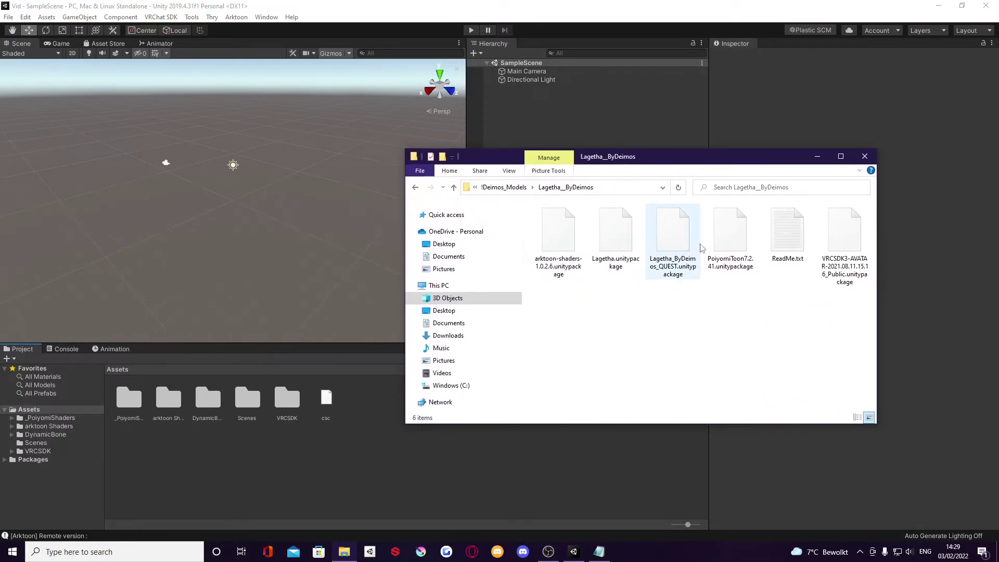
double_click(787, 233)
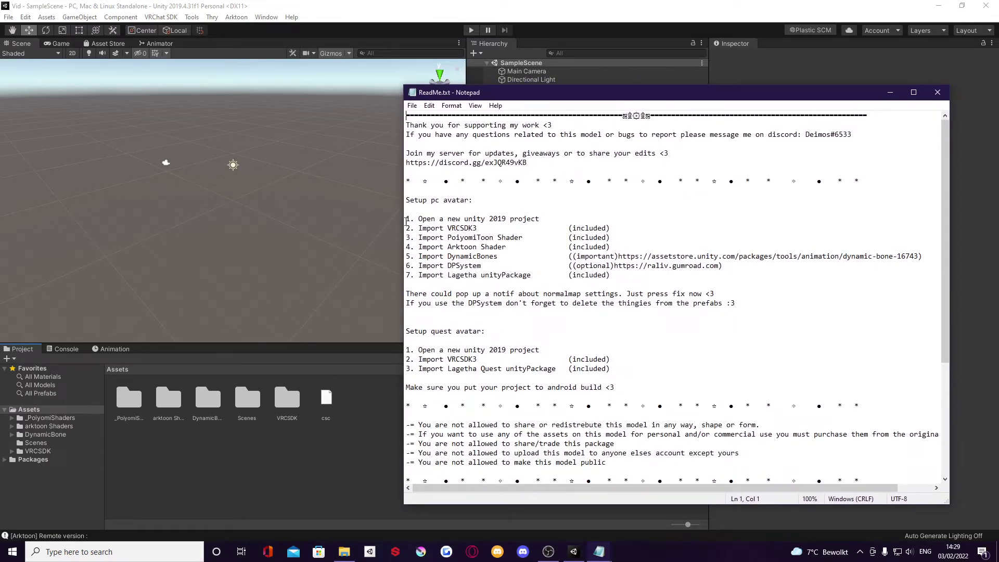
drag(407, 224, 631, 258)
click(476, 276)
drag(531, 275, 415, 275)
click(512, 294)
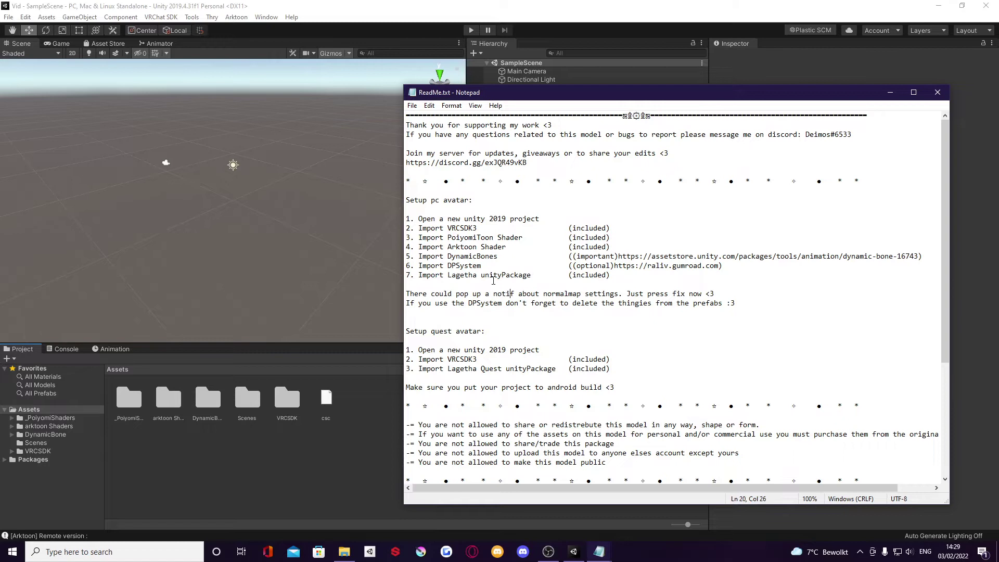
Step: Examine the DynamicBones entry with its Asset Store link and the Lagetha unityPackage entry, and minimize the readme
mouse_move(497, 256)
mouse_down()
mouse_move(418, 256)
mouse_move(502, 256)
mouse_up()
click(424, 257)
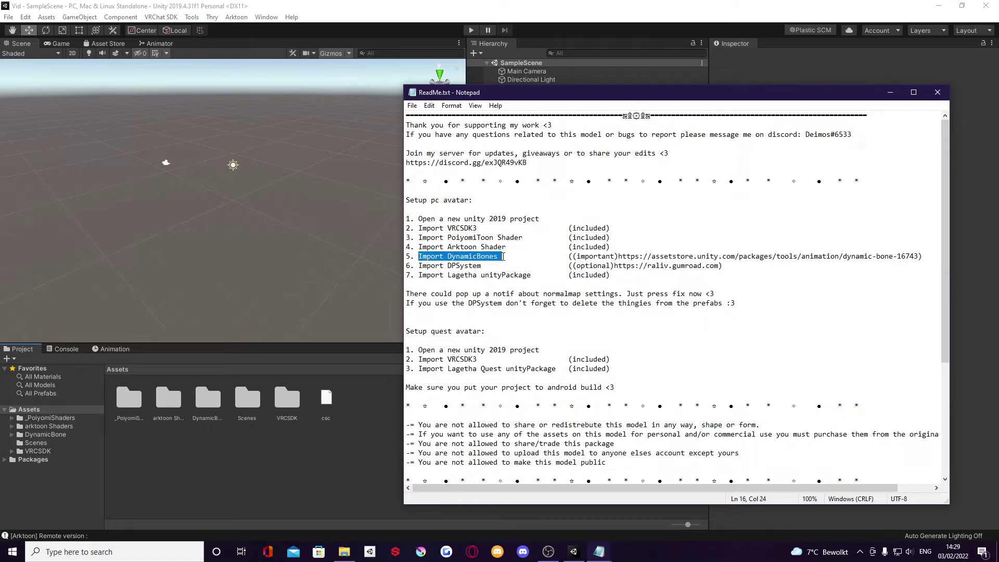
click(454, 258)
drag(418, 256, 525, 256)
click(472, 256)
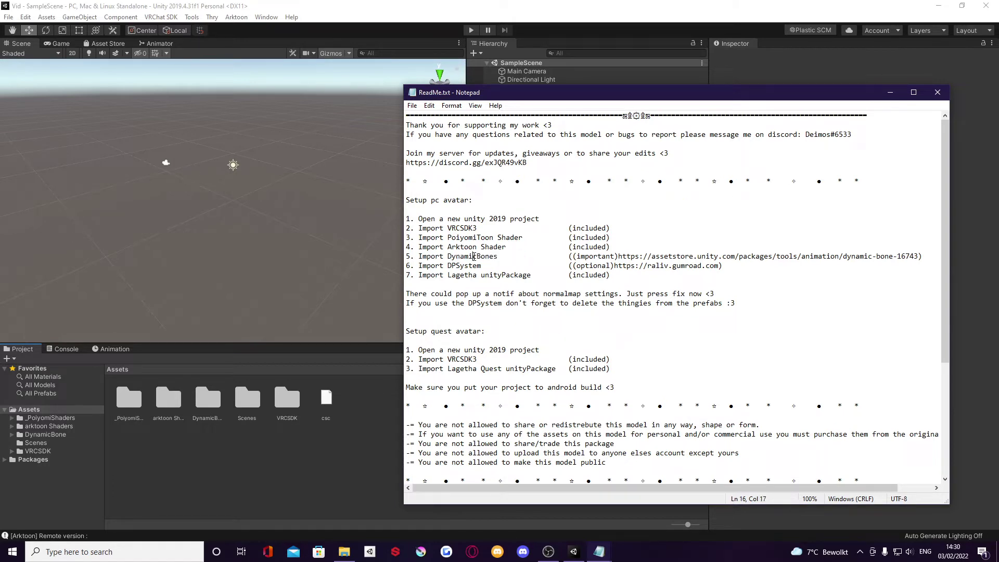
drag(418, 256, 928, 257)
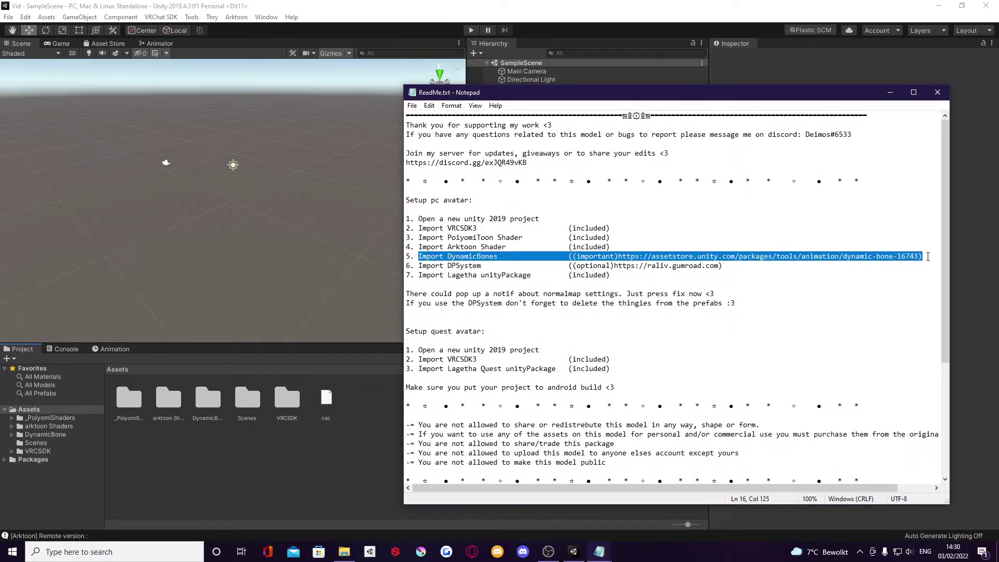
click(452, 256)
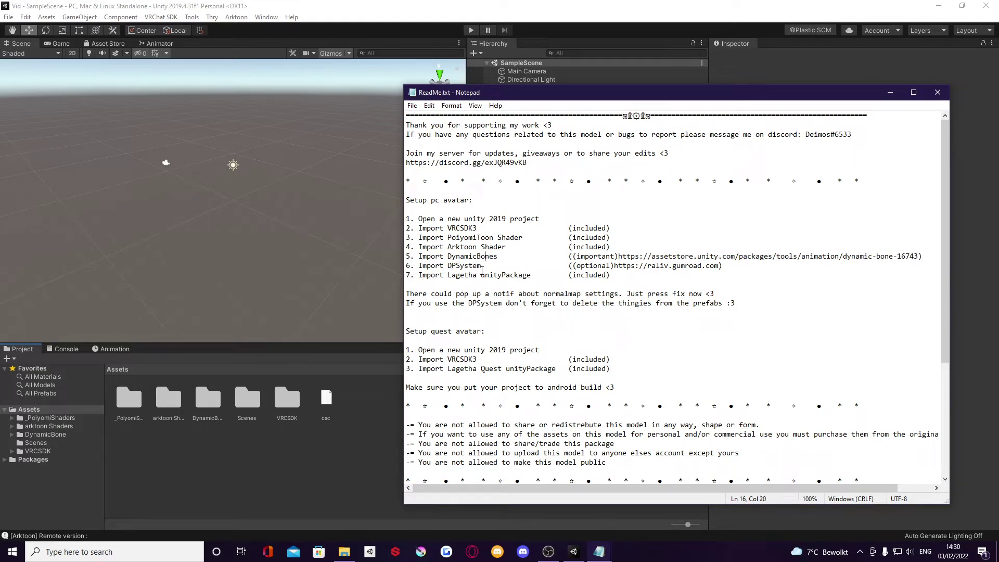
drag(444, 256, 547, 255)
click(498, 256)
drag(631, 93, 652, 107)
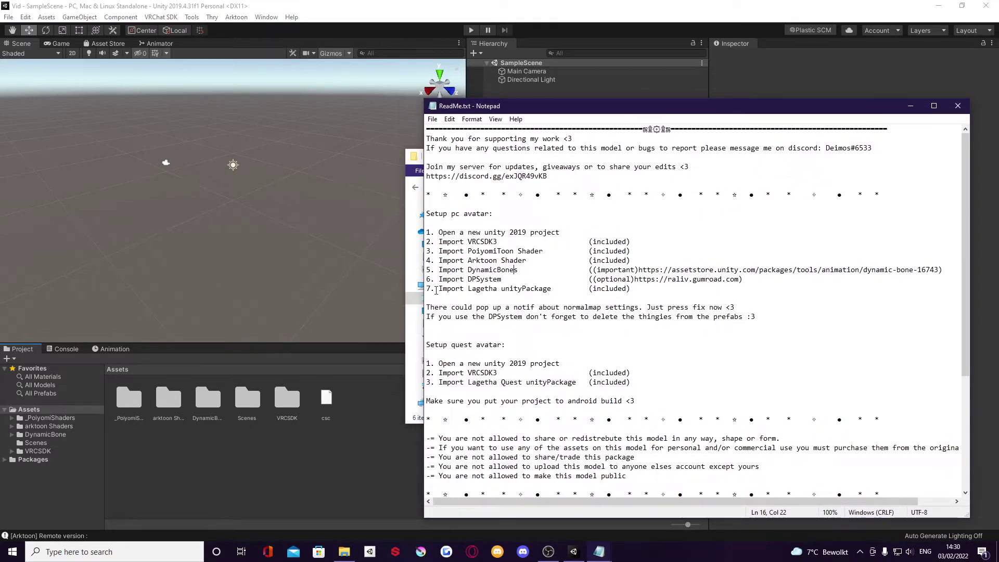
drag(435, 288, 606, 292)
click(910, 106)
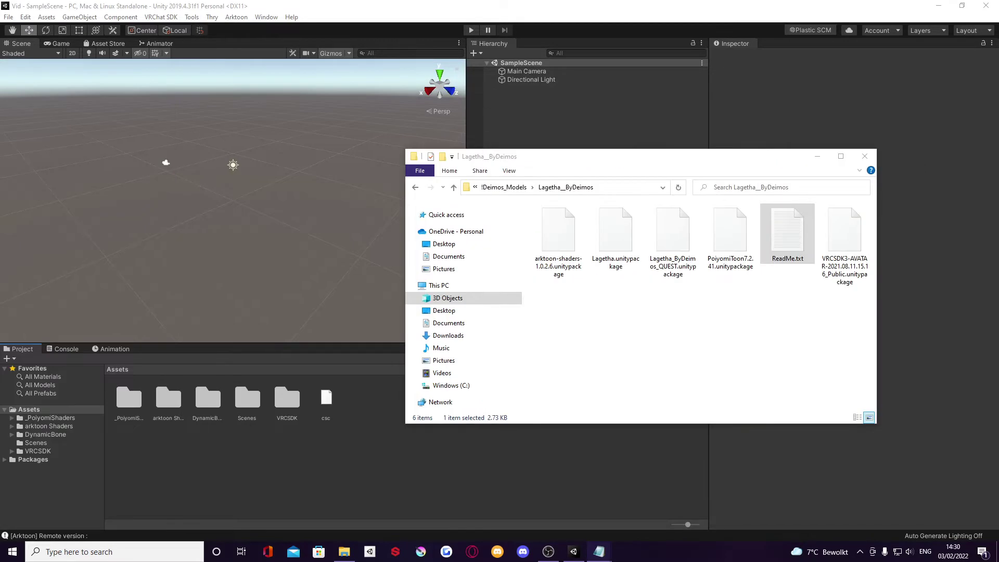
Step: Bring Lagetha.unitypackage from the Lagetha__ByDeimos folder into the project's Assets and minimize the folder window
click(625, 239)
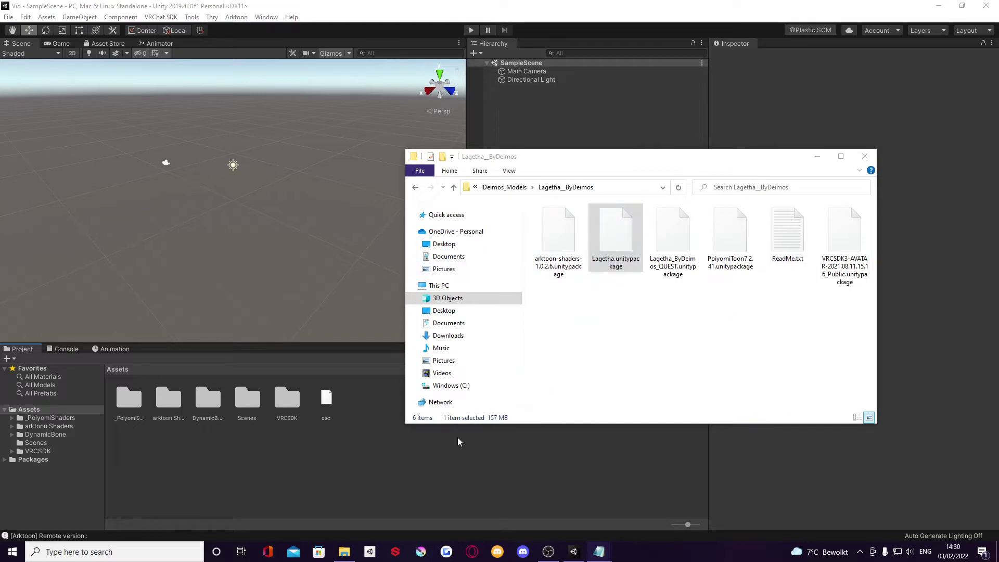
drag(341, 452, 344, 452)
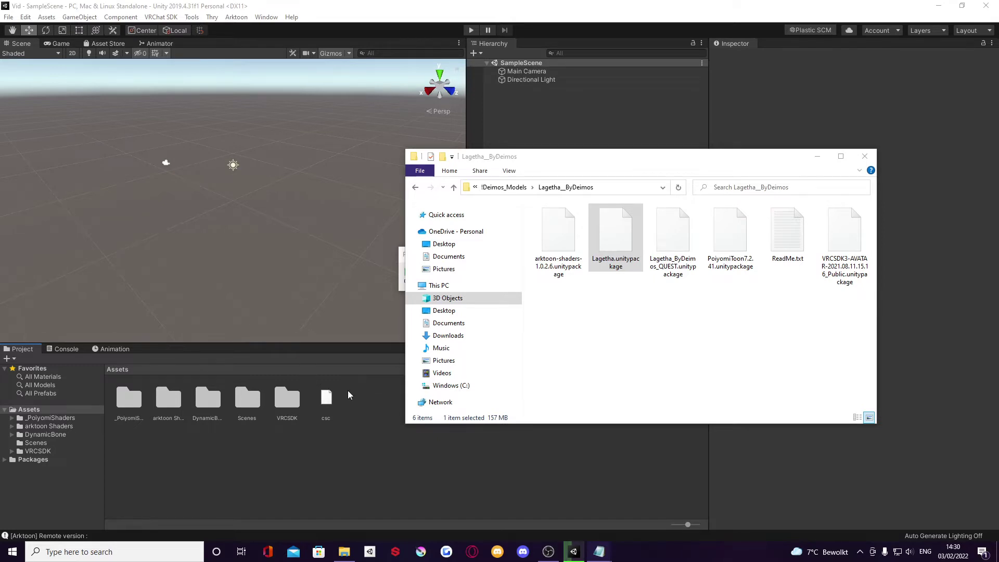
click(817, 157)
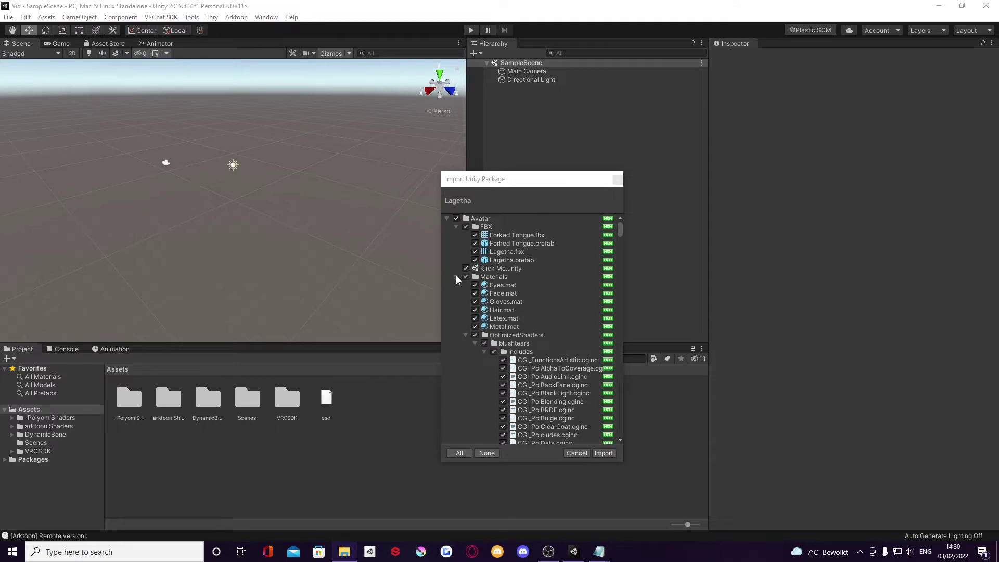
Step: Examine the FBX, Materials and Playable_Layers folders in the Lagetha package's import list, and leave them collapsed
click(457, 276)
click(456, 227)
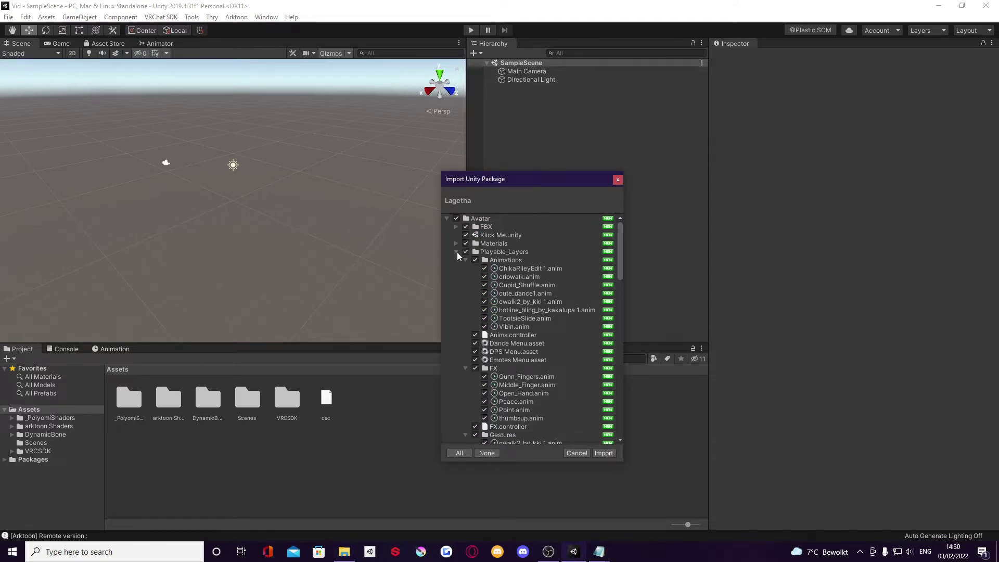
click(457, 253)
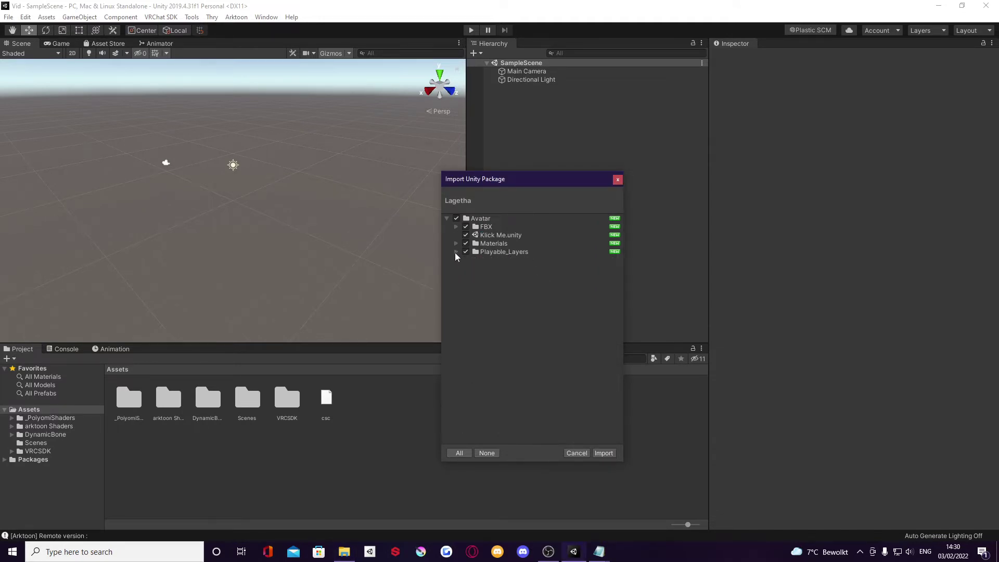
click(456, 251)
click(456, 243)
click(457, 227)
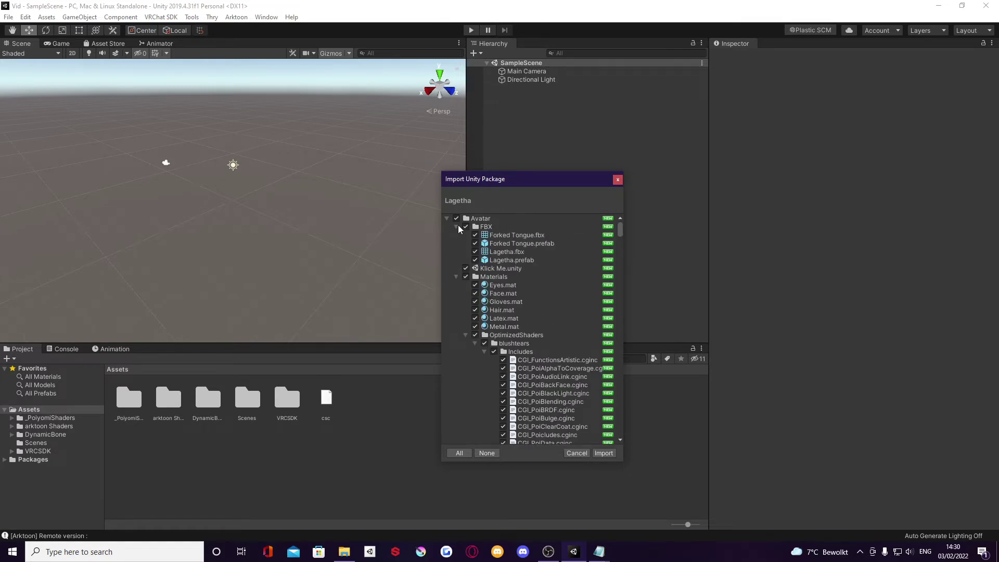
click(459, 228)
click(455, 243)
click(455, 253)
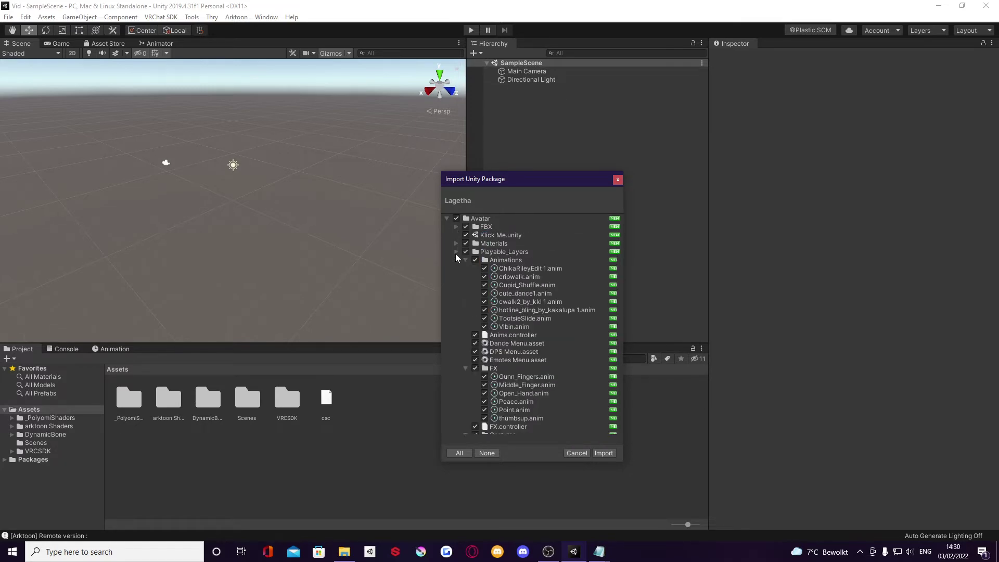
drag(529, 181, 596, 176)
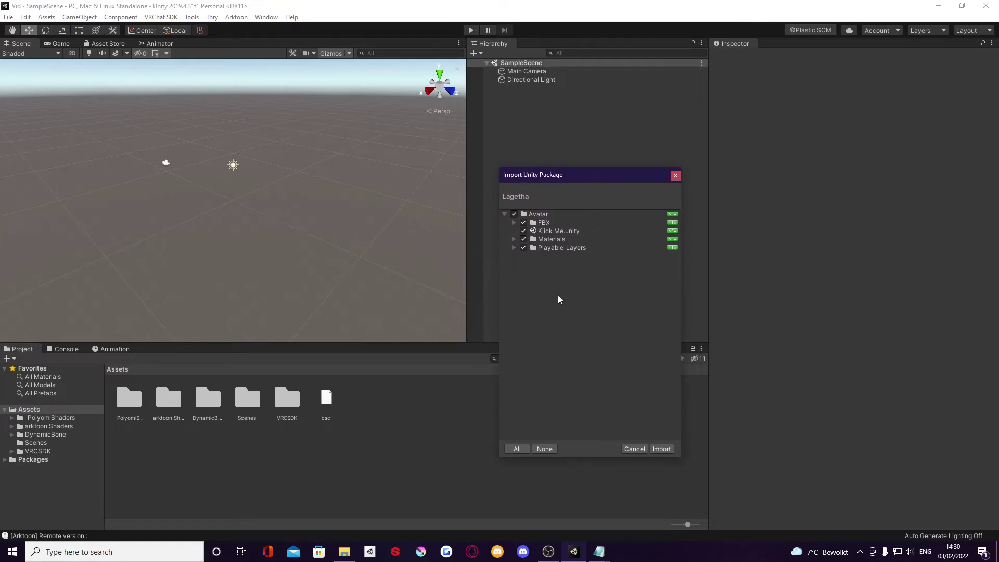
drag(591, 176, 573, 182)
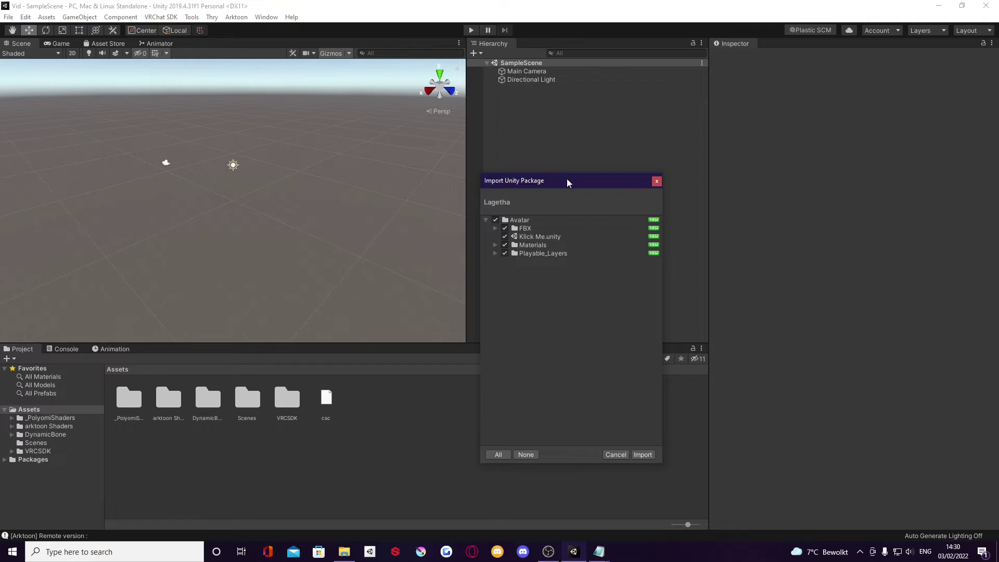
drag(567, 179, 597, 187)
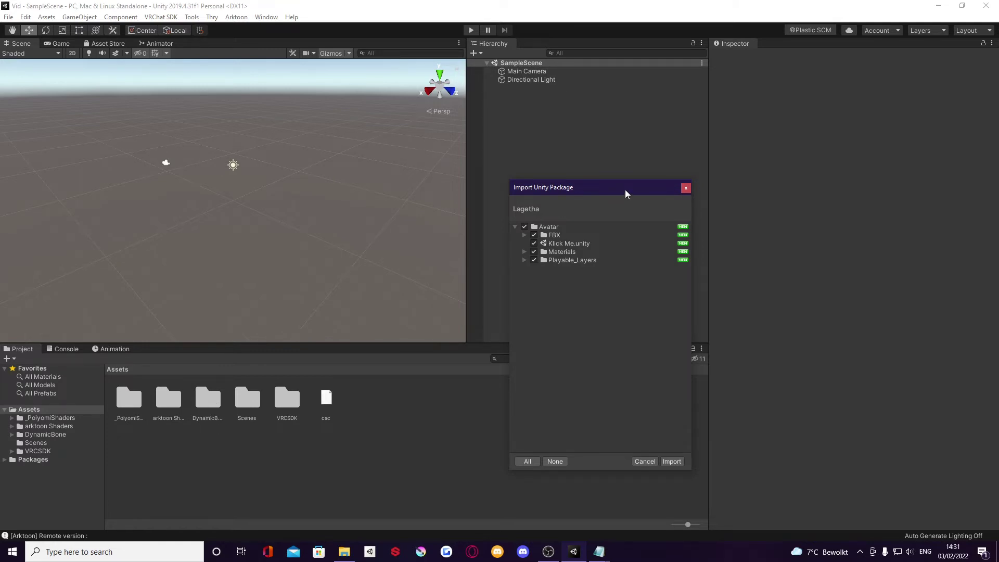
drag(625, 190, 597, 188)
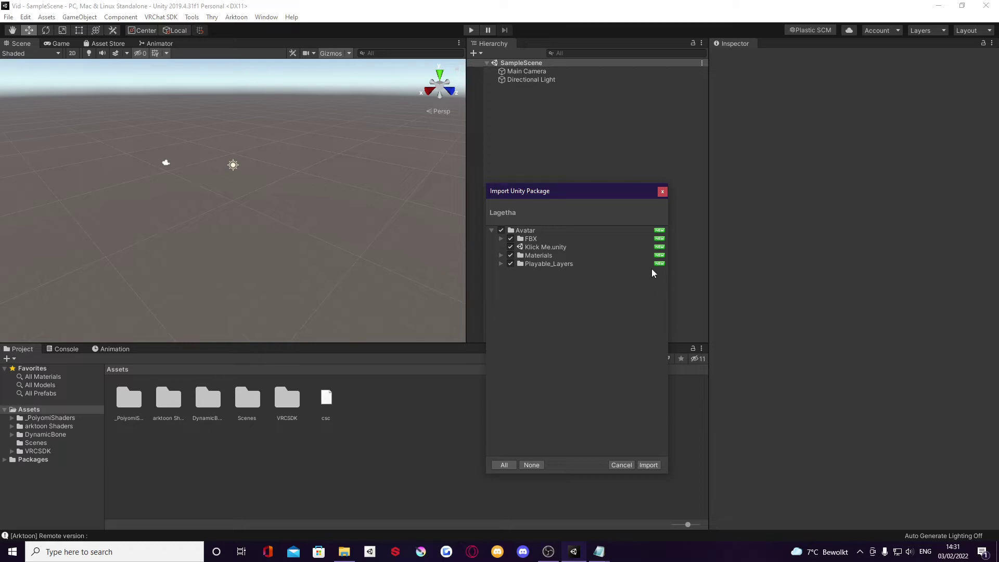
drag(604, 191, 492, 170)
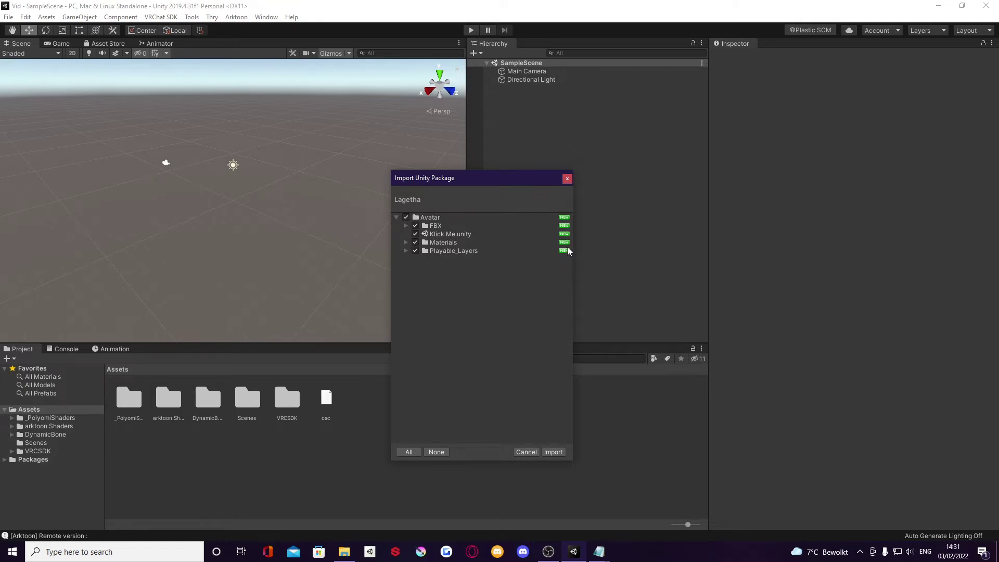
Step: Import all contents of the Lagetha package and fix the normal map import setting of Material_Normal_Unity.png
click(415, 252)
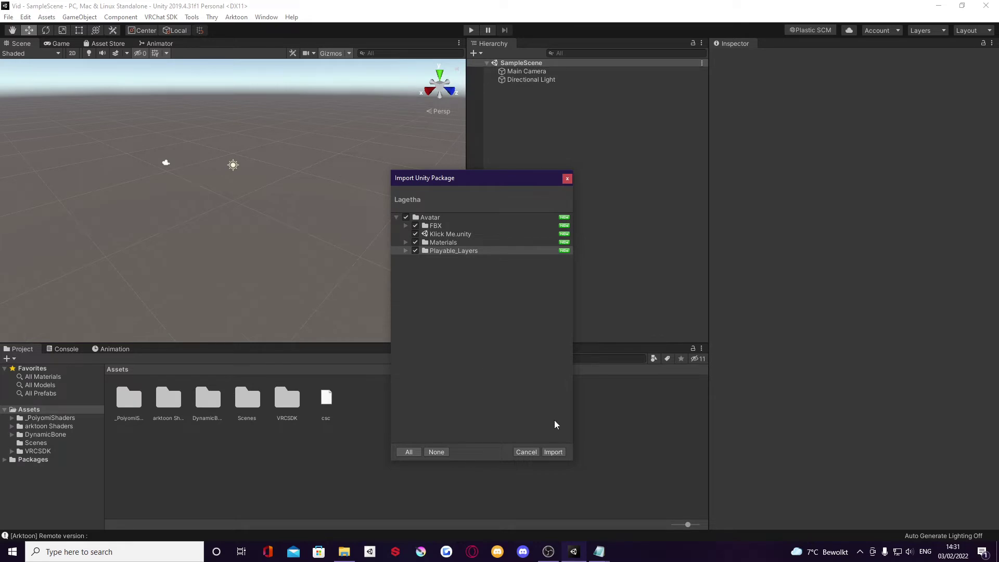
click(556, 453)
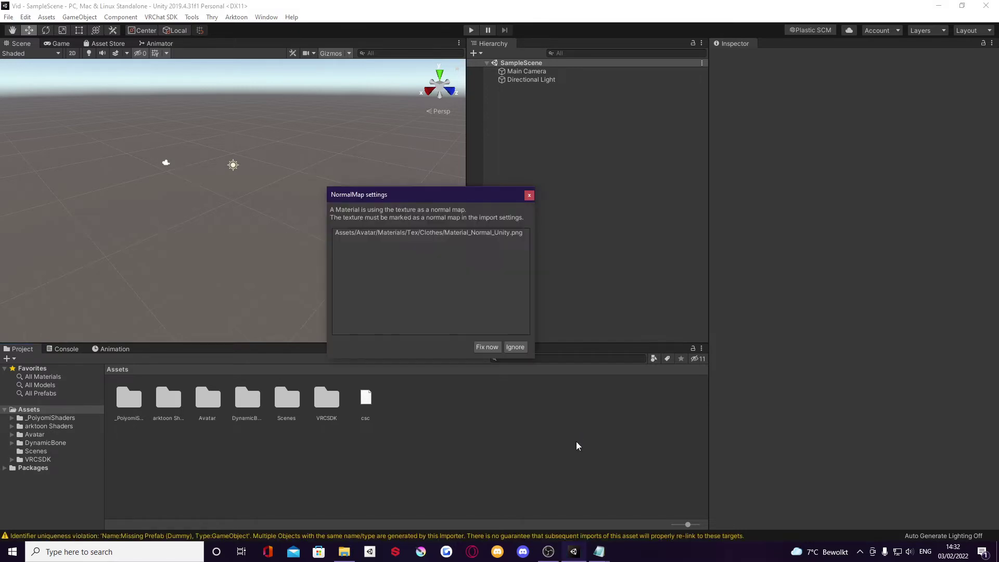
drag(485, 193, 508, 183)
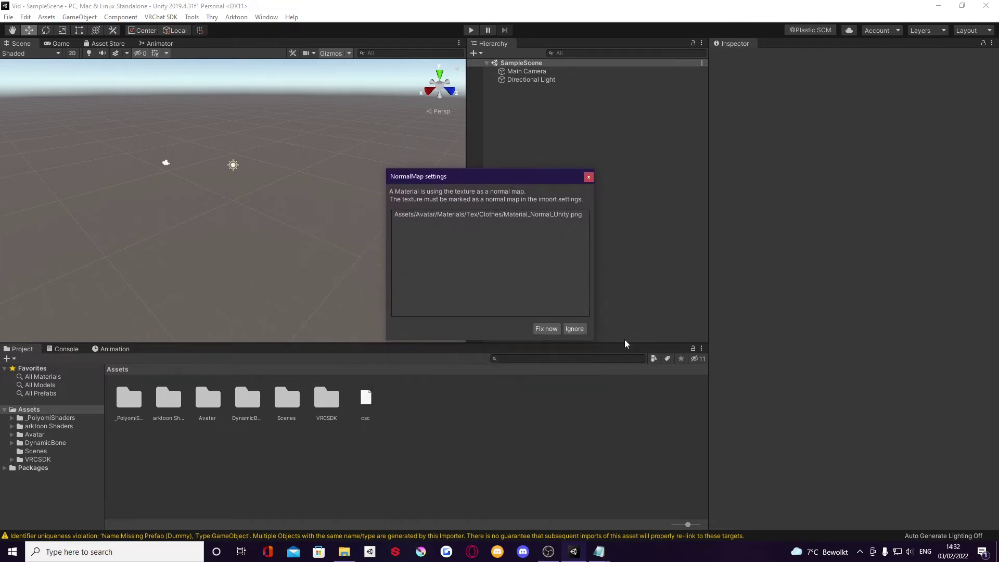
click(546, 328)
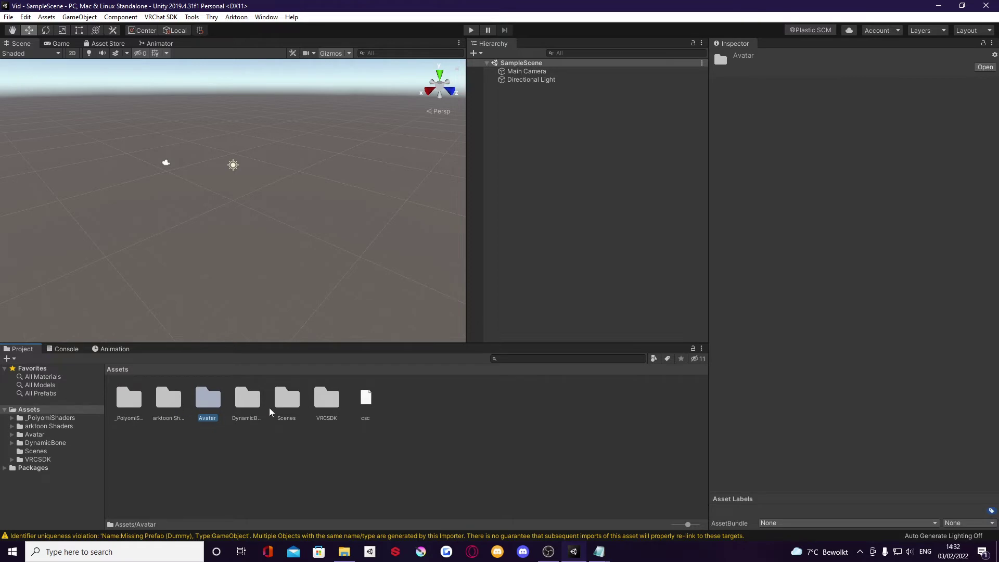
Step: Open the Klick Me scene from the Avatar folder and show the avatar from the front
double_click(211, 405)
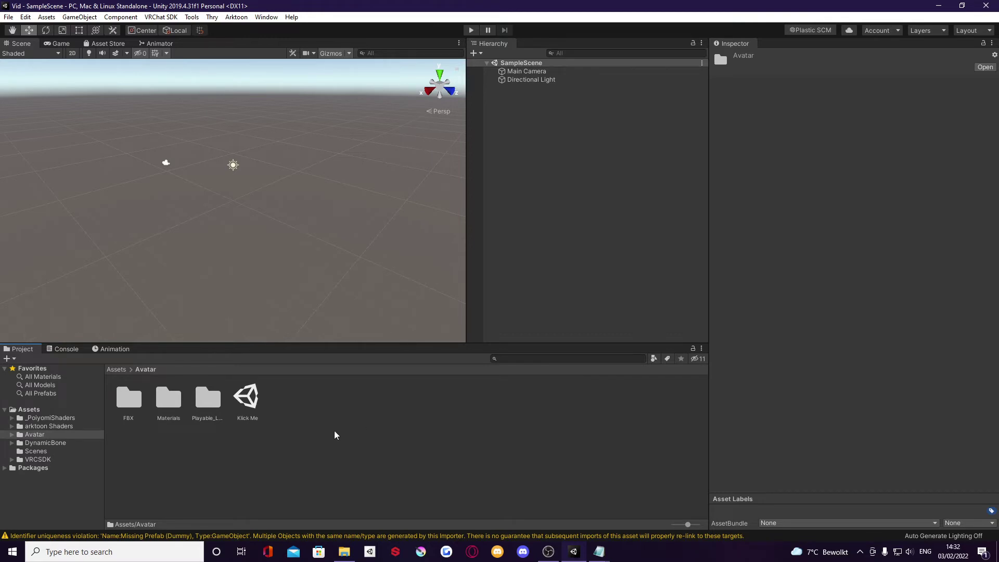
click(252, 405)
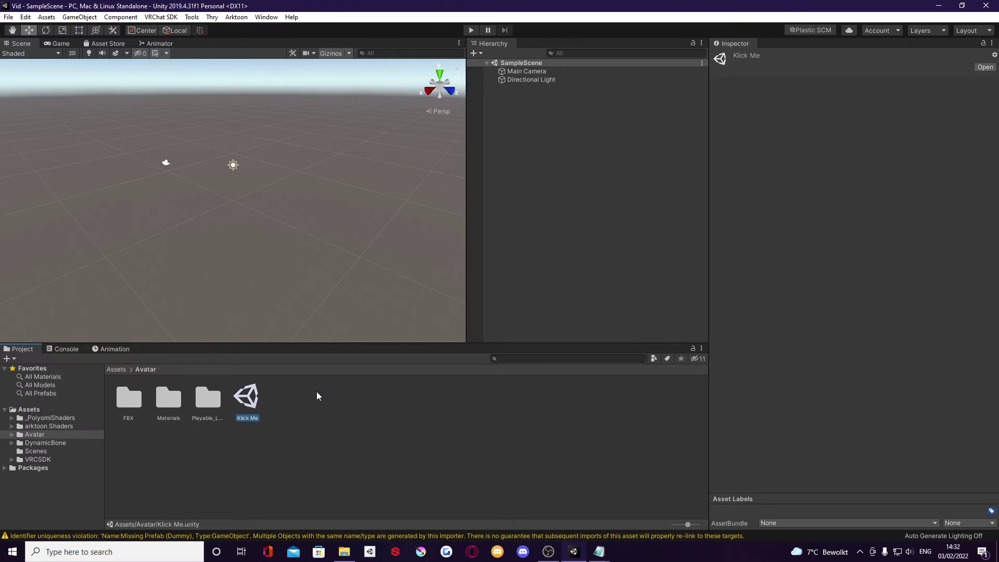
scroll(222, 214, up, 3)
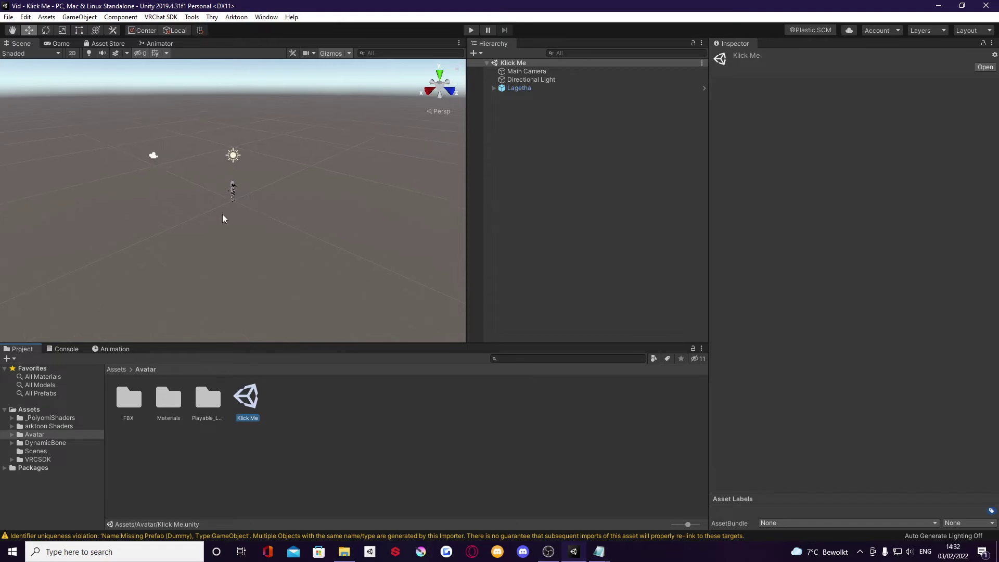
alt+drag(259, 213, 315, 261)
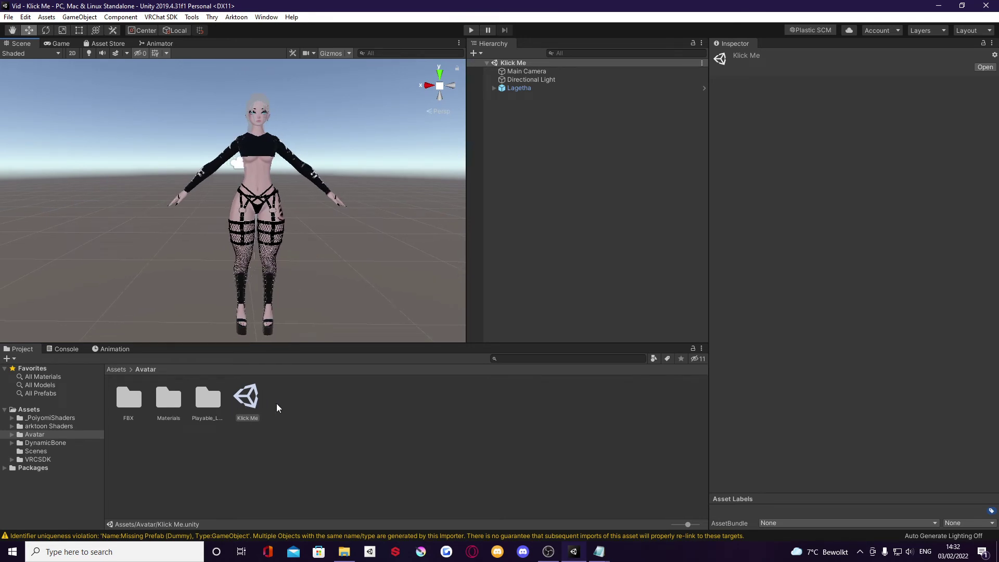
Step: Add a second Lagetha avatar to the scene from the prefab in the FBX folder, and delete that copy
click(310, 433)
double_click(130, 408)
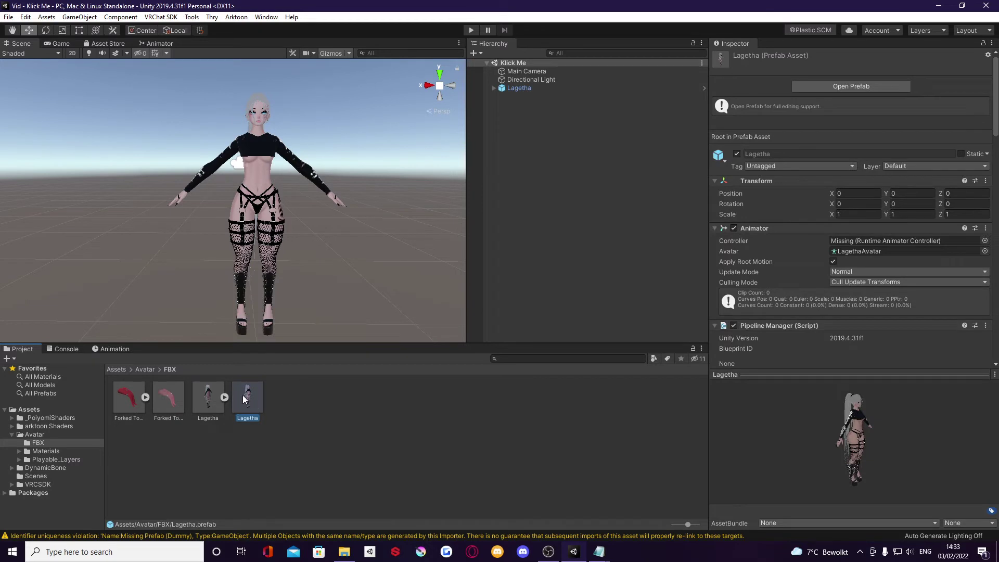
drag(243, 395, 547, 152)
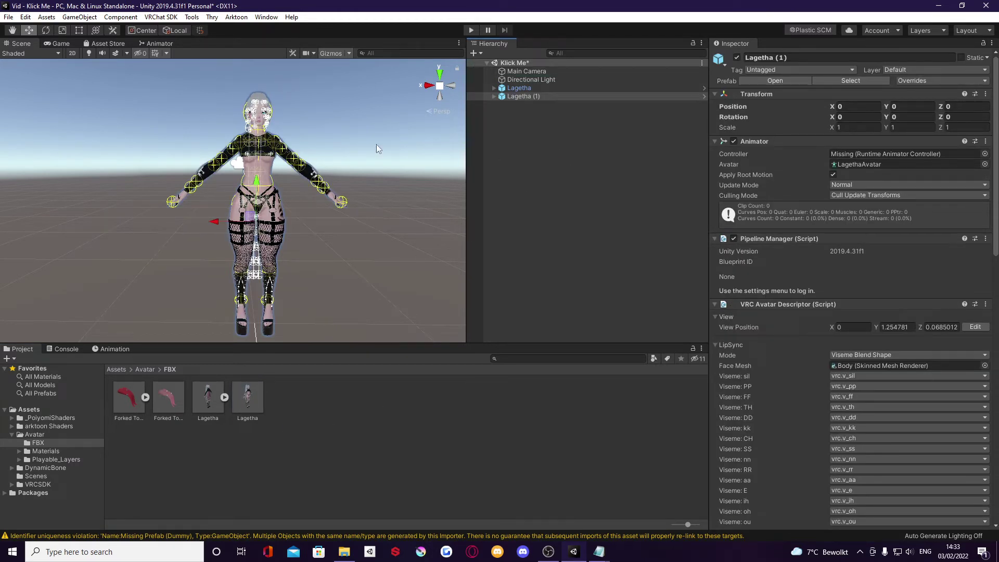
click(544, 116)
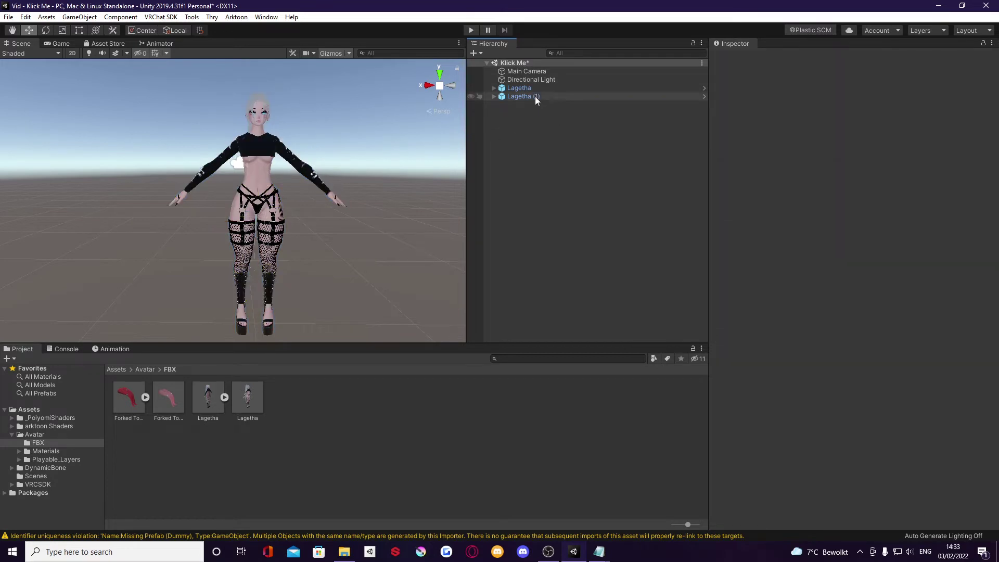
click(535, 96)
key(Delete)
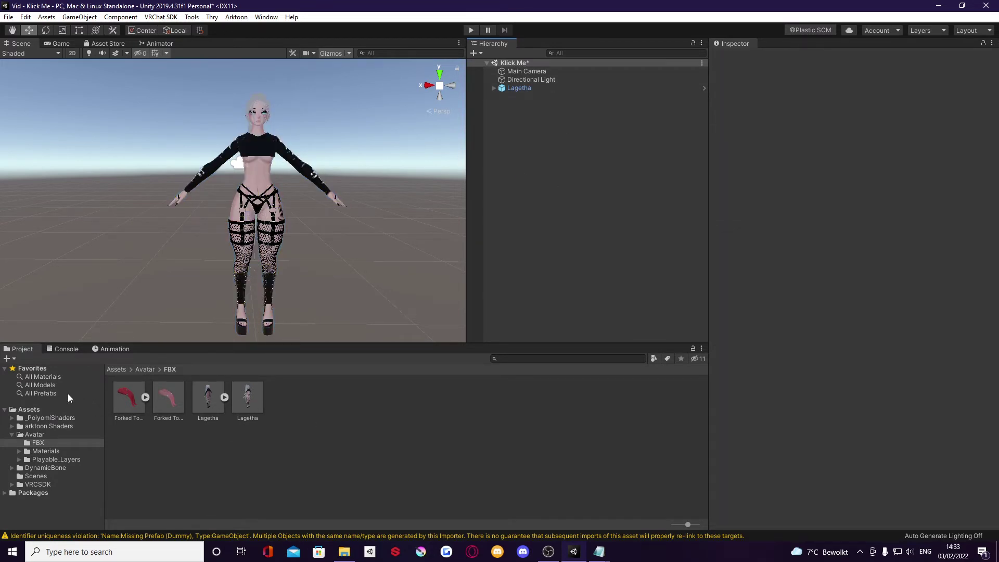
Step: List all prefabs in the project and return to the Avatar folder
click(46, 393)
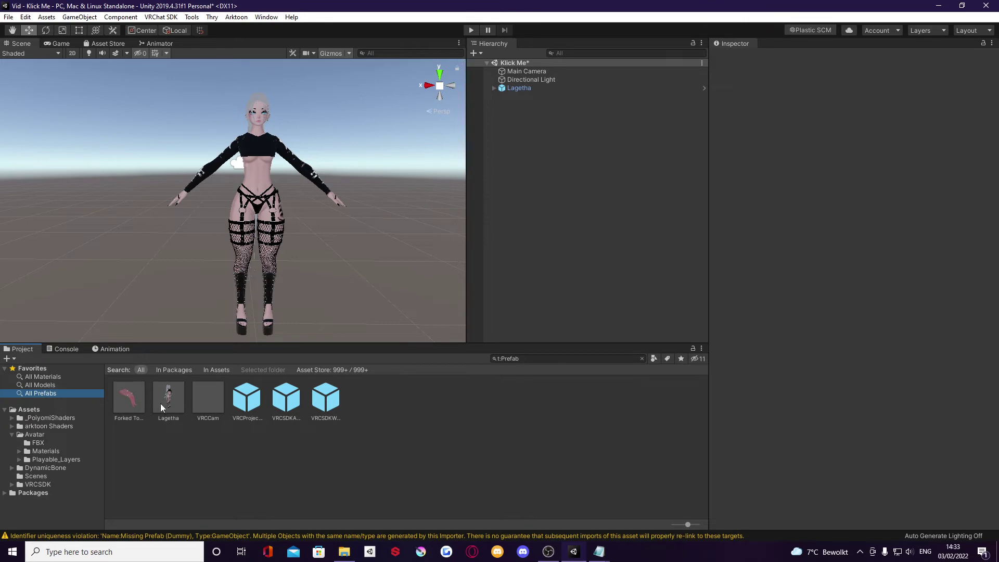
click(36, 436)
alt+drag(239, 295, 255, 229)
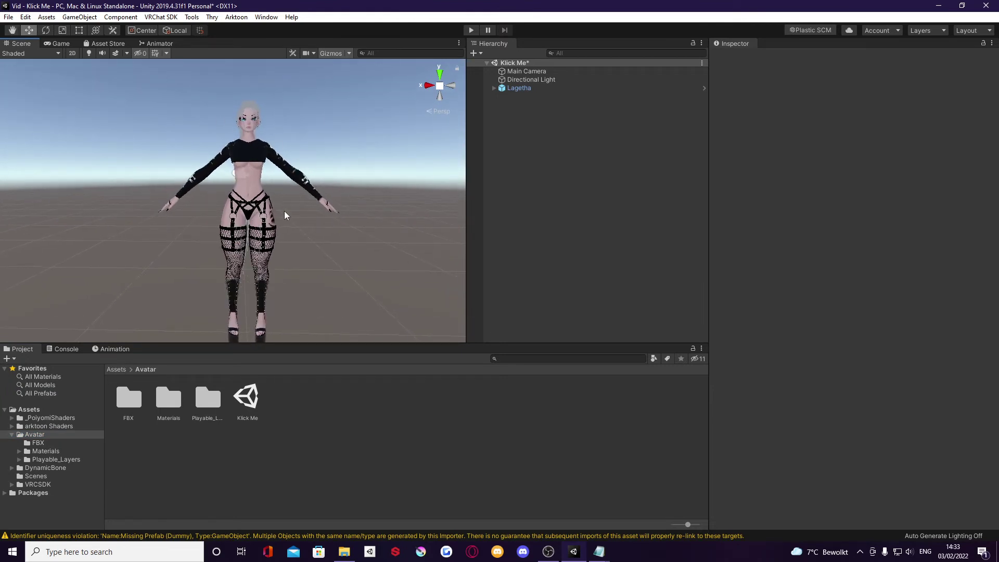
Step: Select the Lagetha avatar, expand it in the hierarchy to reveal its parts, and inspect the model up close
click(261, 191)
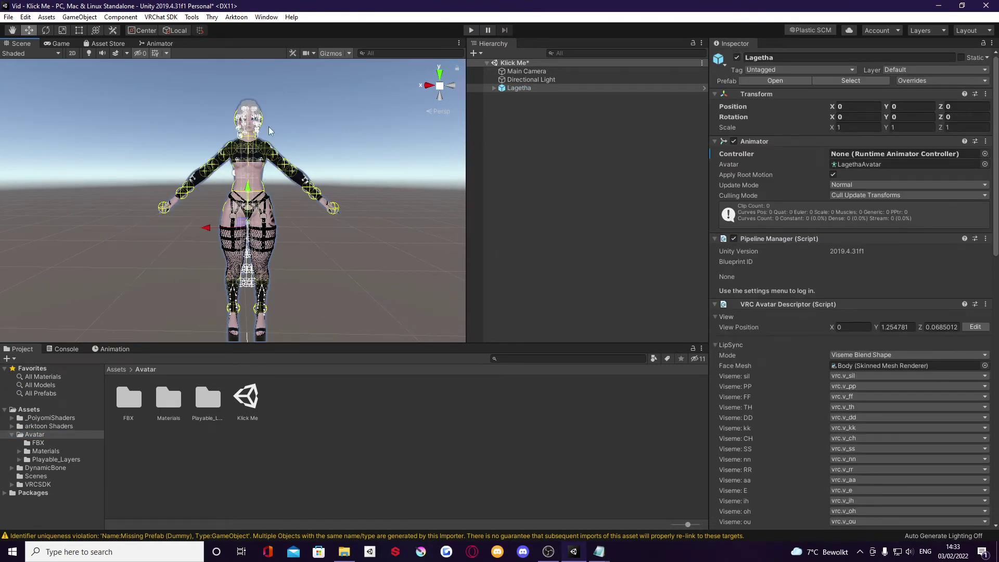
alt+drag(276, 287, 302, 284)
click(495, 89)
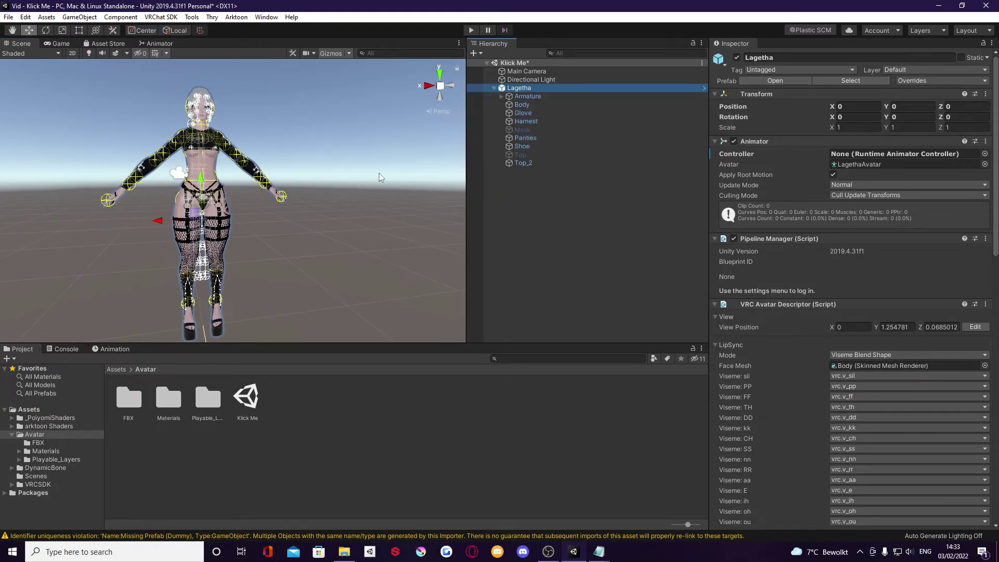
alt+drag(251, 205, 304, 244)
click(304, 244)
scroll(301, 228, up, 3)
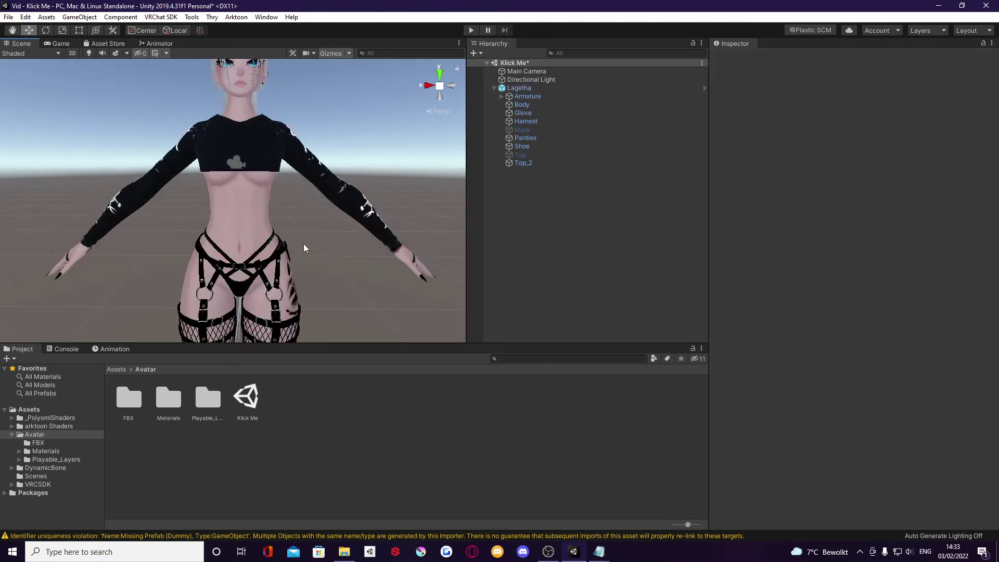
scroll(302, 220, up, 3)
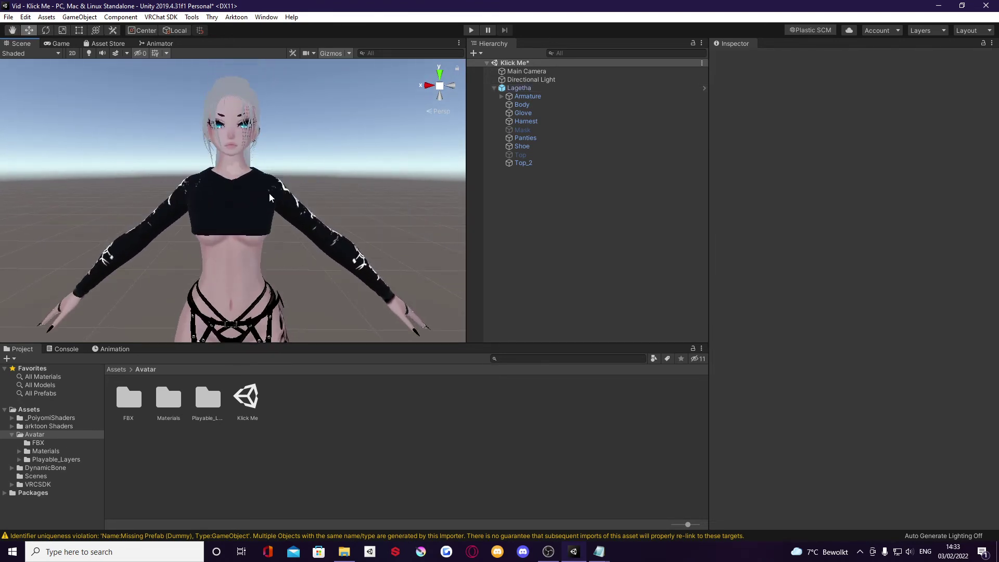
Step: Select the avatar's Top_2 mesh, unlock the Poiyomi Toon shader on its Top material, and review the shader settings
click(252, 230)
click(254, 206)
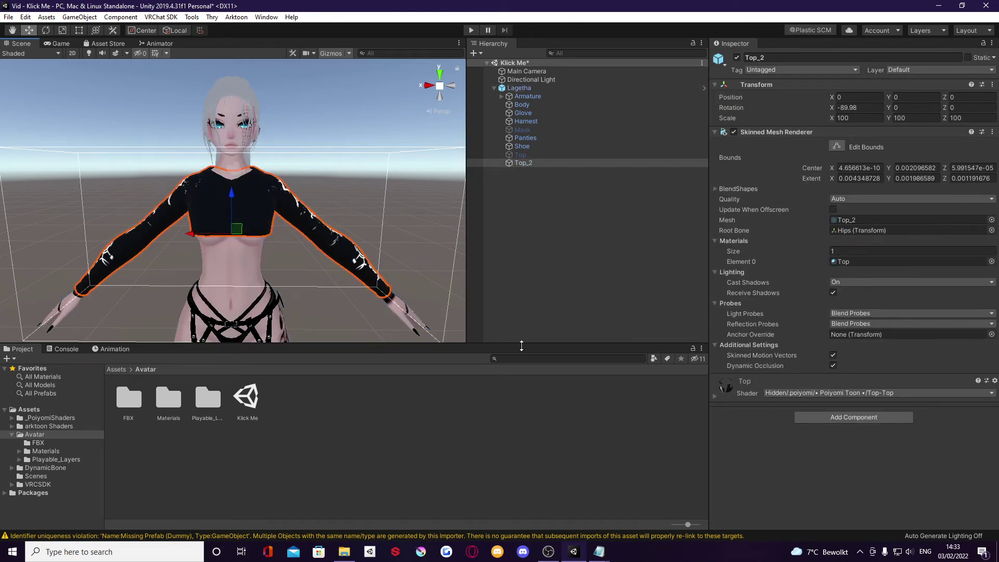
click(715, 398)
scroll(756, 411, down, 5)
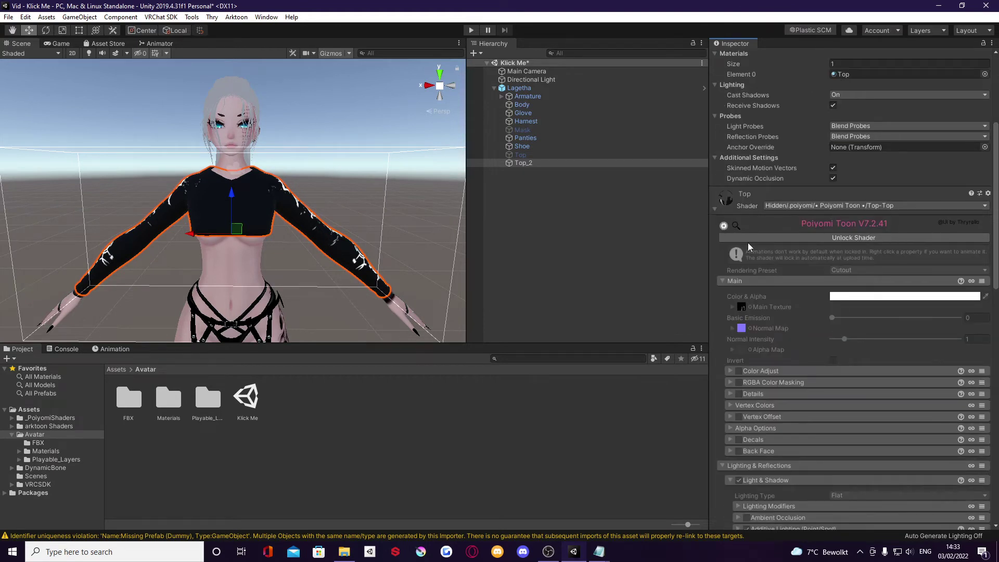
click(860, 239)
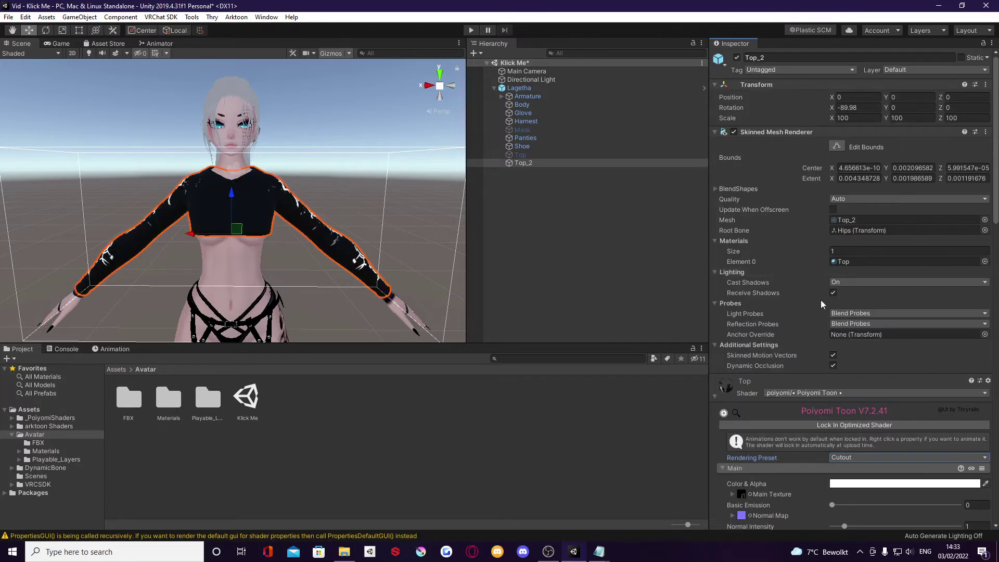
scroll(818, 418, down, 9)
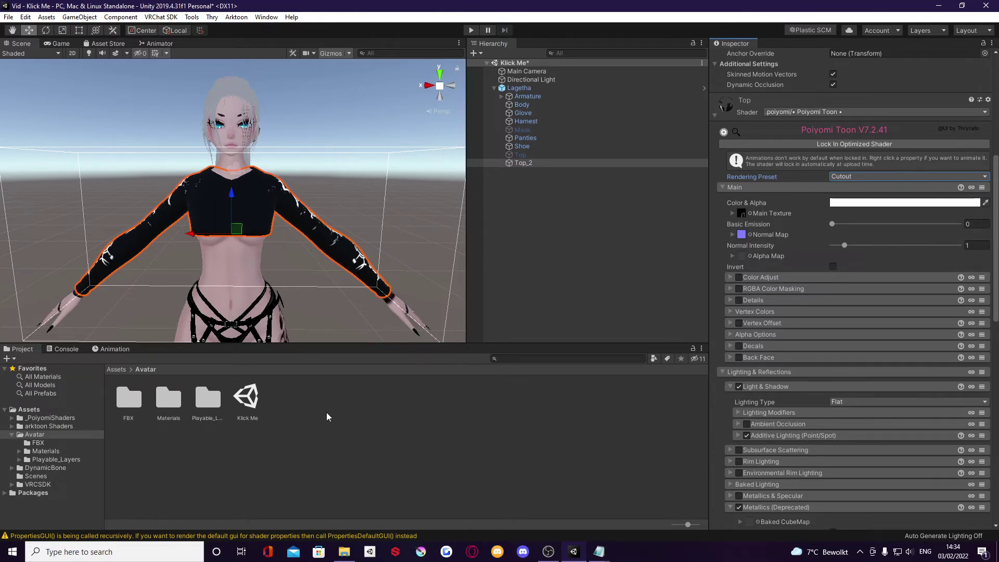
Step: Open the Materials folder, select the avatar's Top_2 mesh, and review the Poiyomi Toon settings of its Top material
click(170, 403)
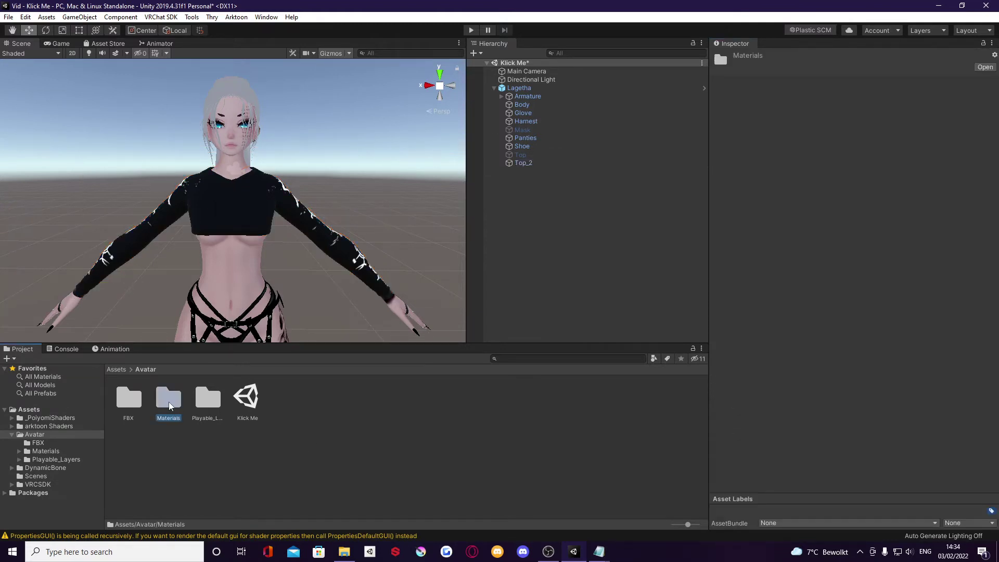
double_click(170, 405)
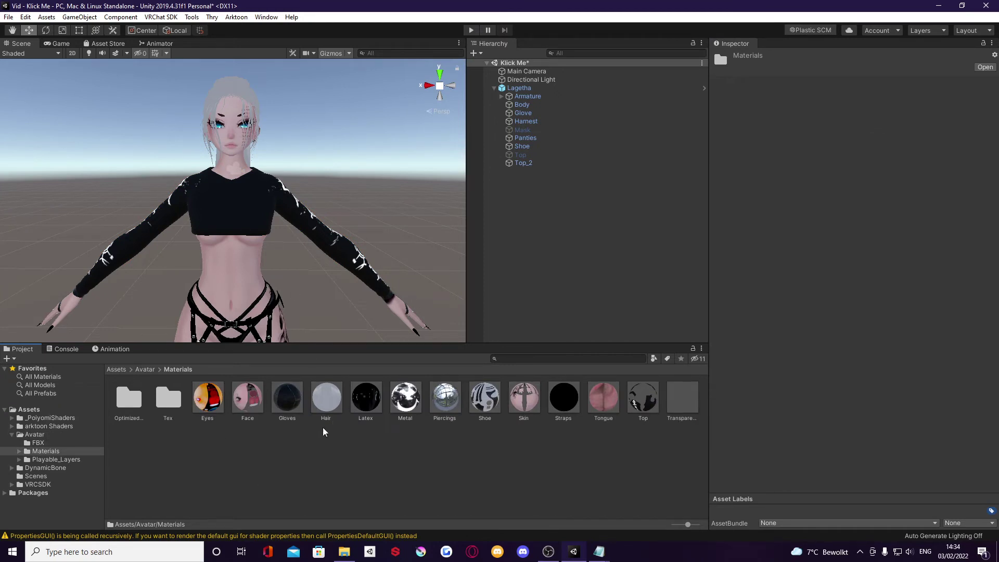
mouse_move(327, 400)
mouse_down()
mouse_move(302, 168)
mouse_move(270, 204)
mouse_move(352, 250)
mouse_move(333, 395)
mouse_up()
click(334, 255)
click(326, 252)
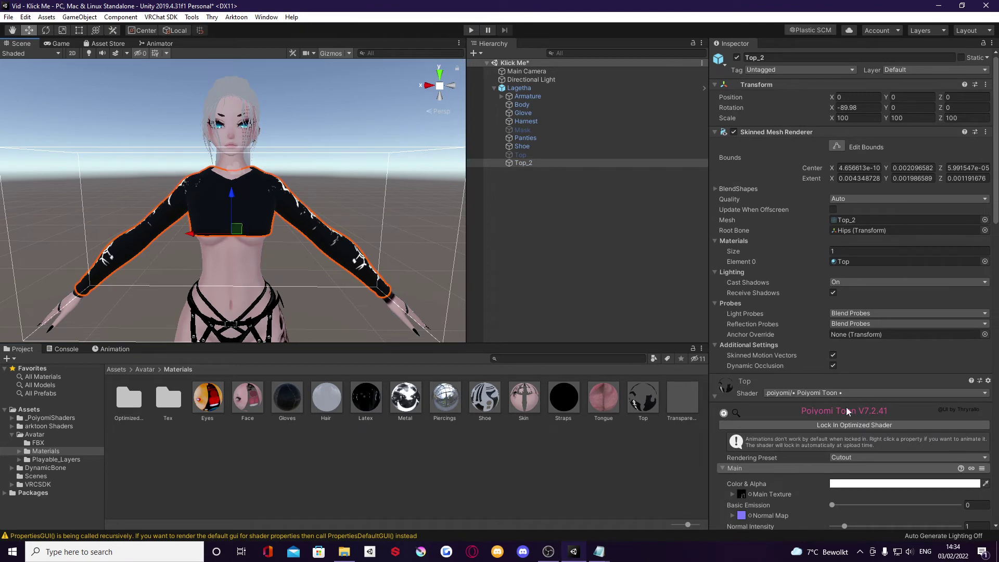
scroll(766, 469, down, 6)
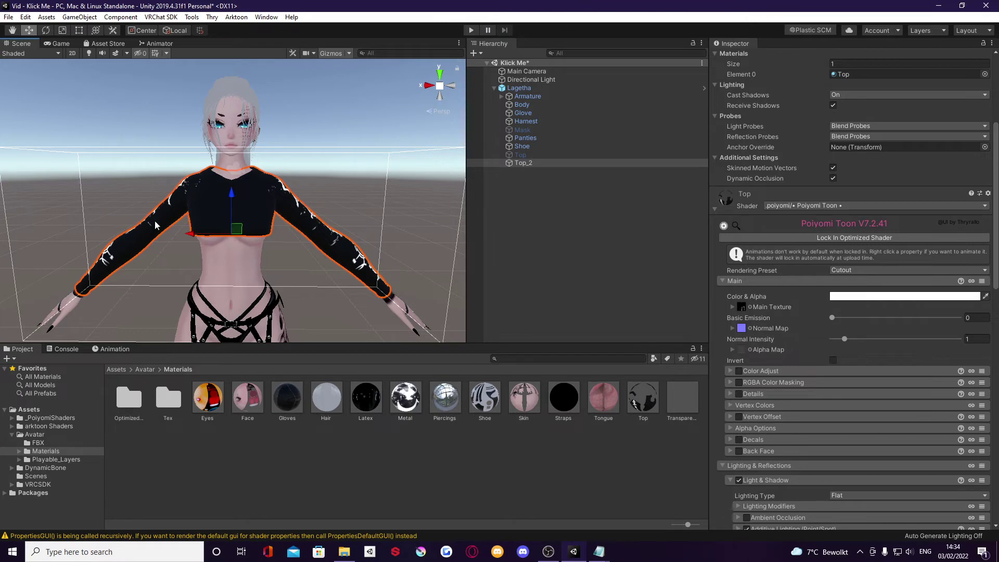
scroll(776, 364, down, 10)
scroll(791, 386, up, 10)
Step: Open the VRChat SDK control panel and switch the keyboard layout to Dutch (Netherlands), United States-International
click(332, 161)
scroll(229, 236, down, 5)
middle_drag(240, 239, 260, 208)
scroll(259, 248, down, 2)
scroll(259, 248, up, 2)
click(161, 16)
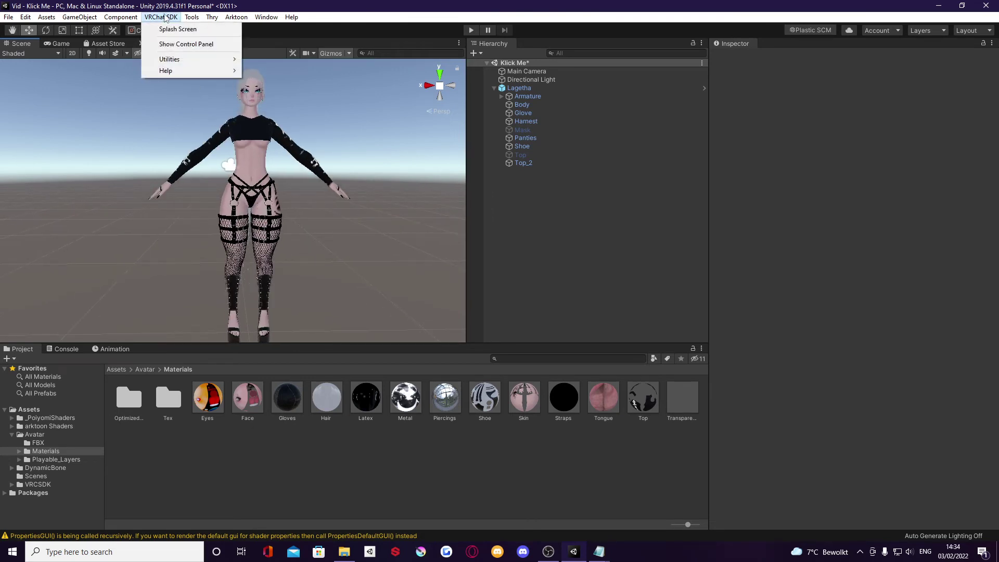
click(164, 18)
click(164, 18)
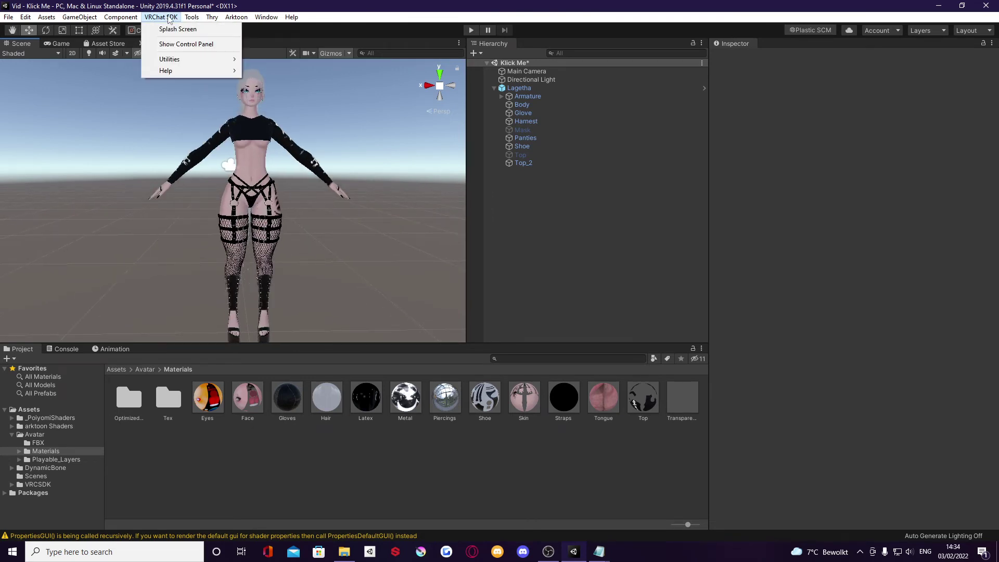
click(176, 45)
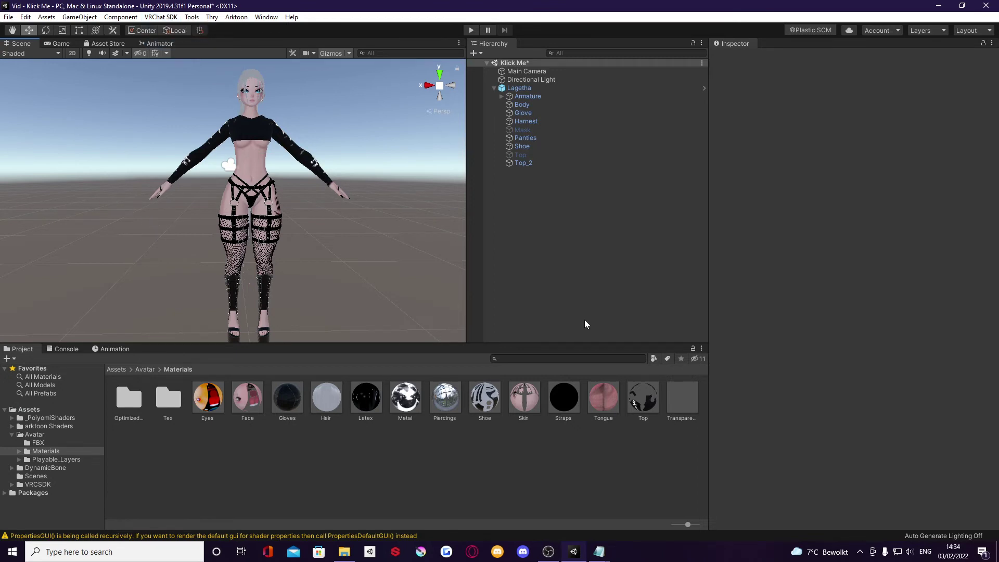
drag(458, 11, 606, 112)
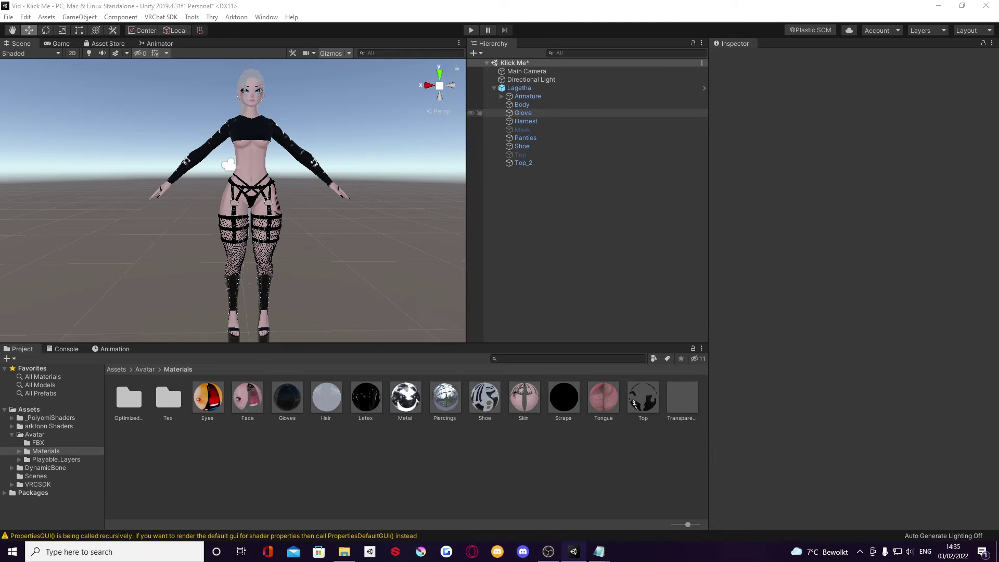
click(925, 551)
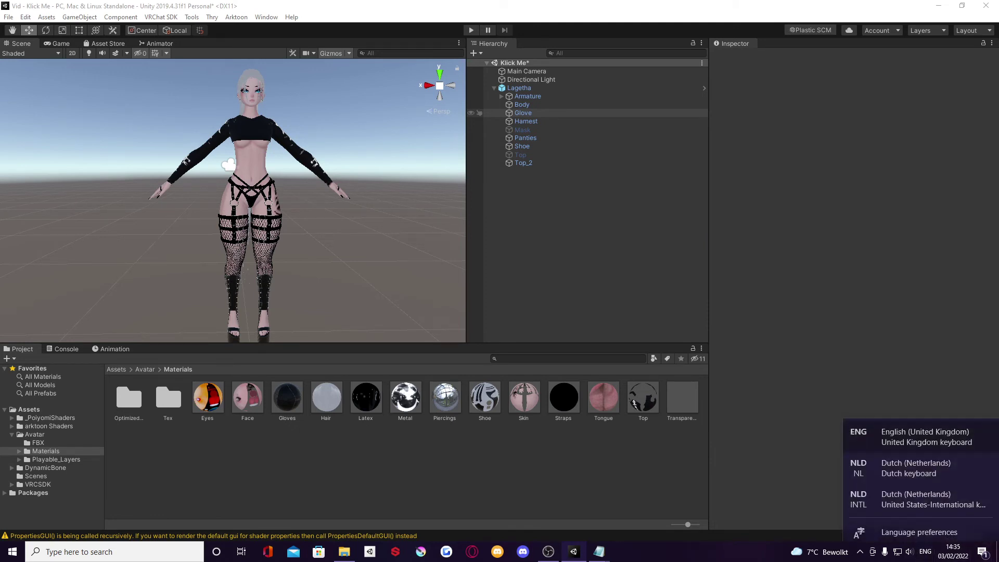
click(920, 495)
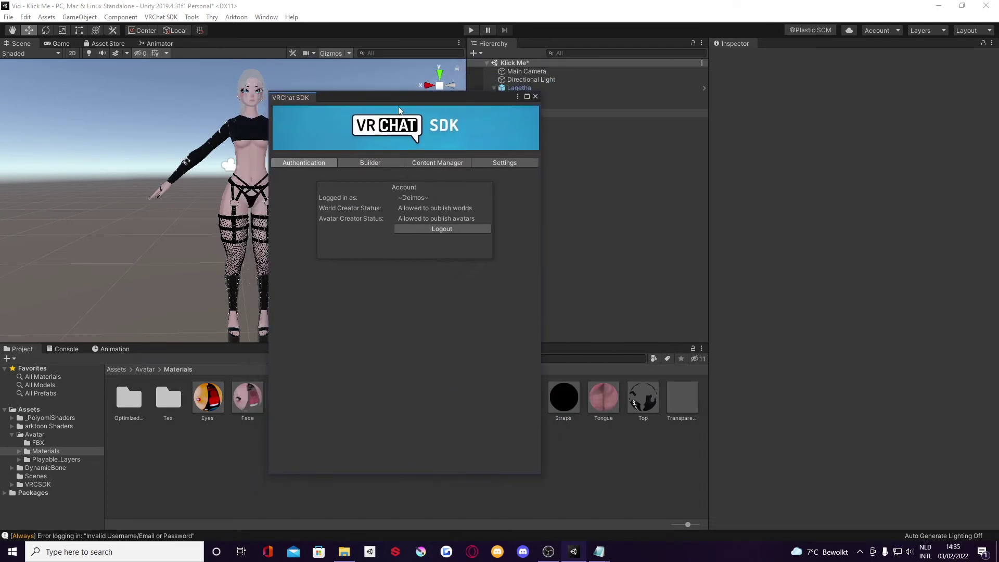
Step: Start Build & Publish for Windows for the Lagetha avatar from the SDK Builder, and accept the automatic locking of its unlocked material
click(378, 166)
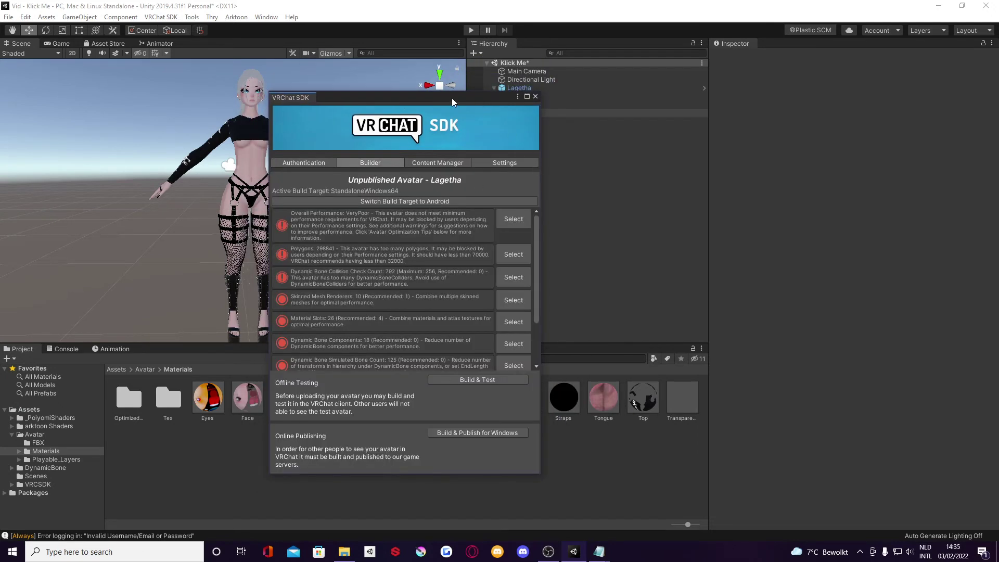
drag(452, 101, 673, 52)
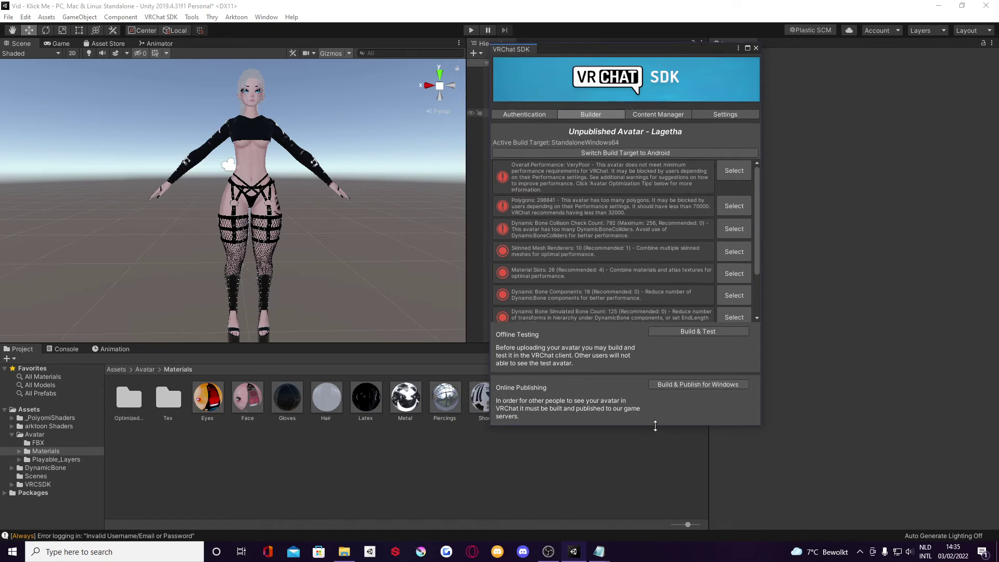
drag(655, 425, 651, 507)
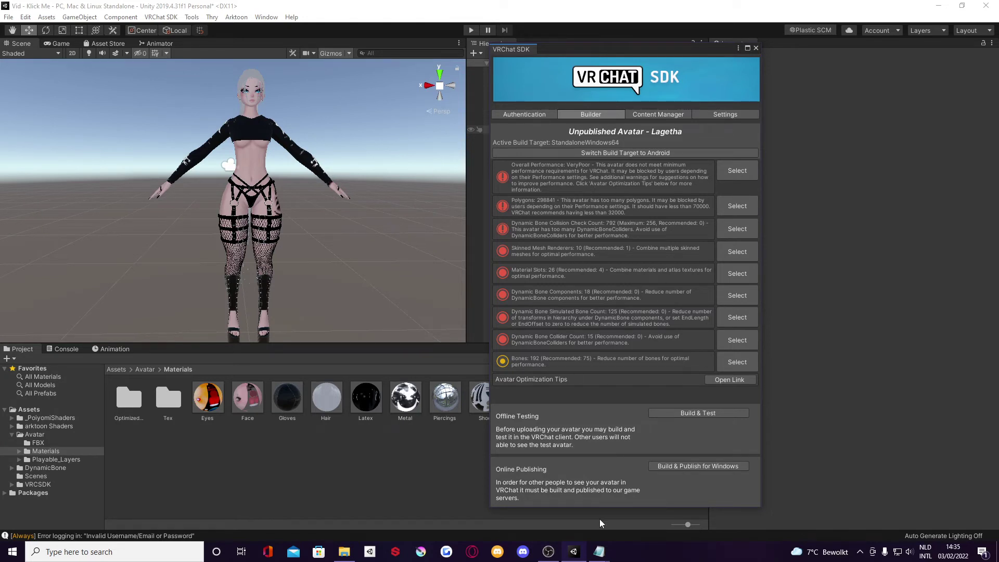
drag(596, 507, 597, 483)
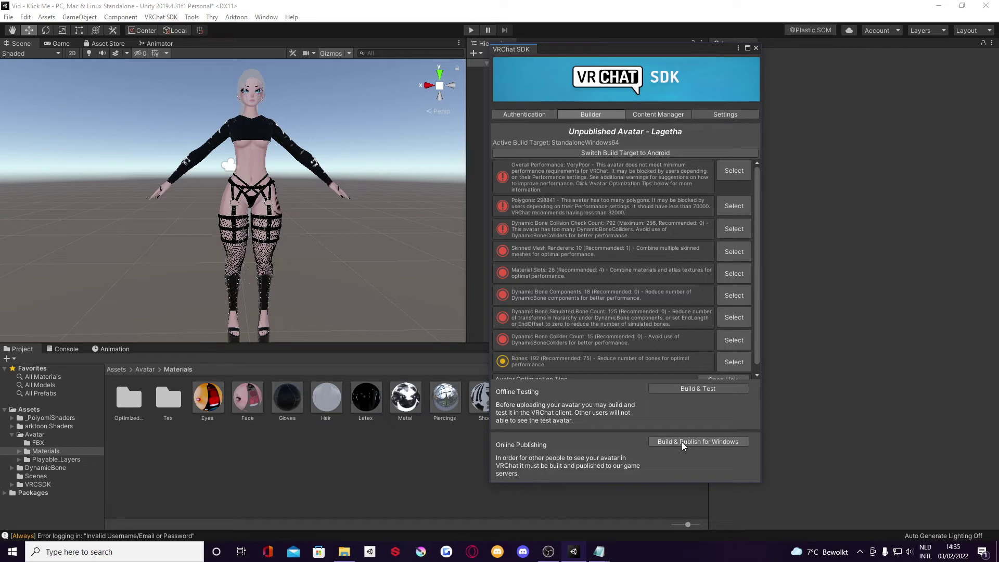
click(720, 440)
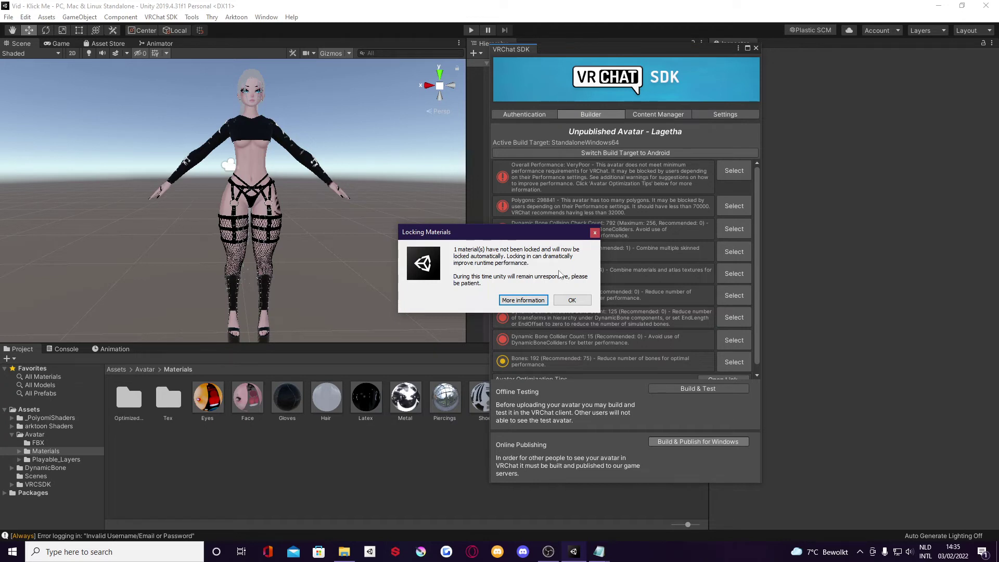
click(572, 300)
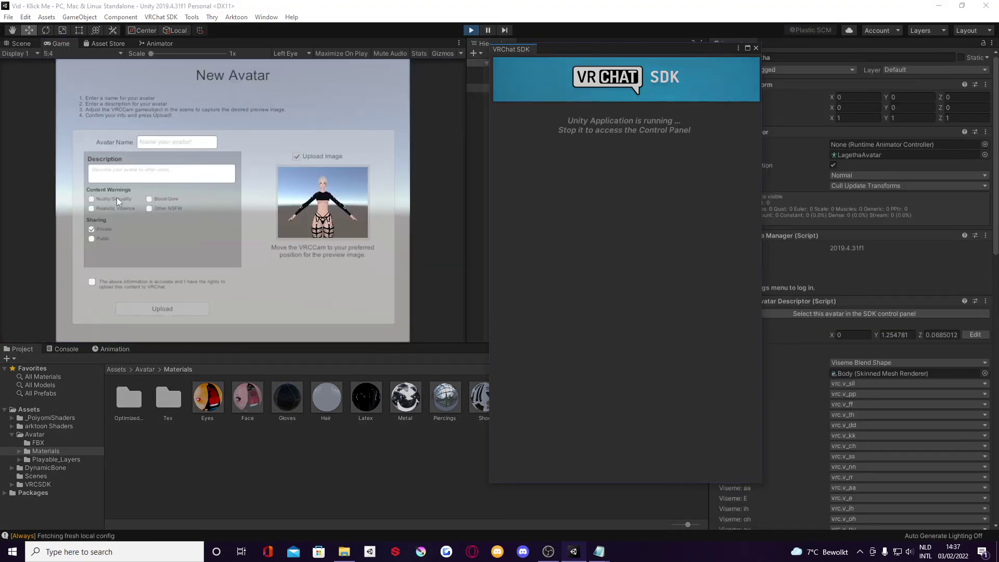
Step: Name the new avatar Lagetha in the upload form and confirm the statement on accurate information and upload rights
drag(642, 53, 788, 66)
click(167, 143)
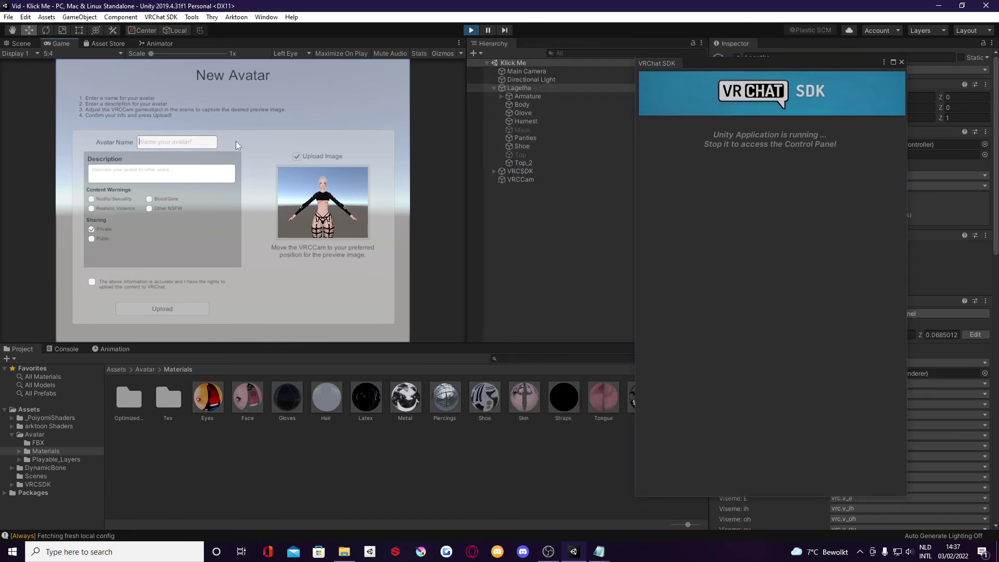
text(Lagetha)
click(137, 173)
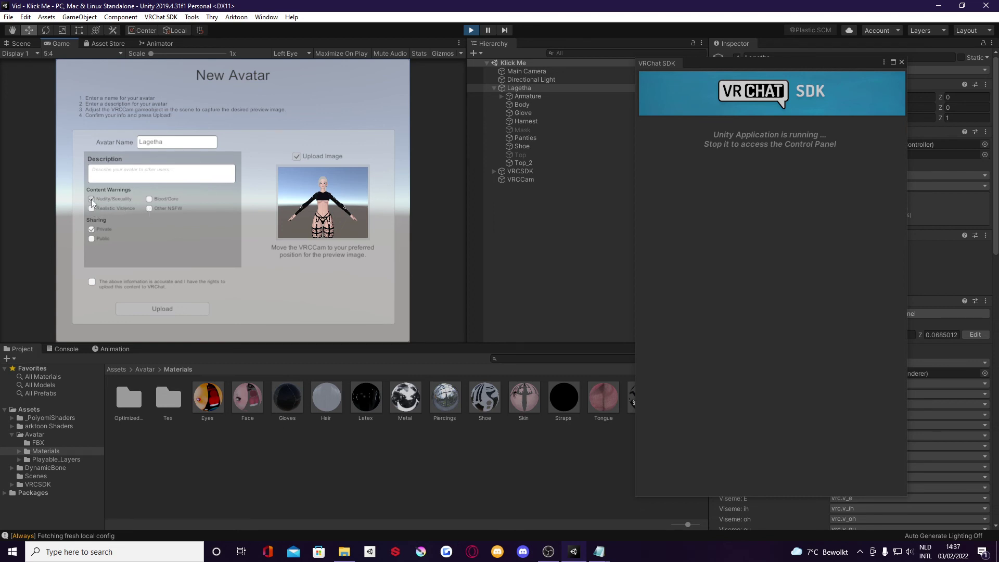
click(92, 283)
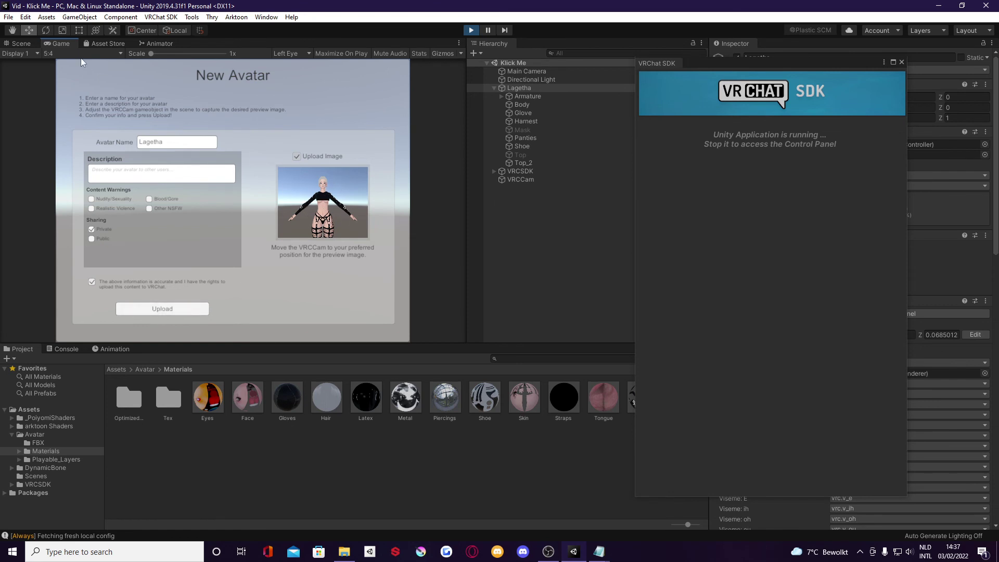
Step: Reframe the preview image by moving the VRCCam in the scene to about Y 1.178 and Z 0.808, and return to the upload form
click(21, 45)
scroll(180, 194, down, 3)
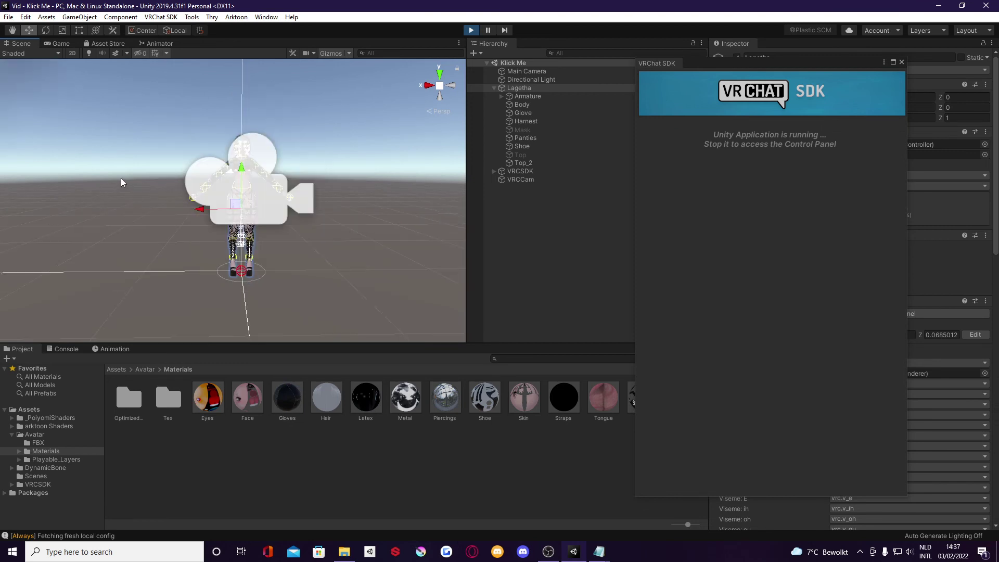
middle_drag(121, 178, 270, 199)
scroll(270, 199, up, 3)
click(311, 218)
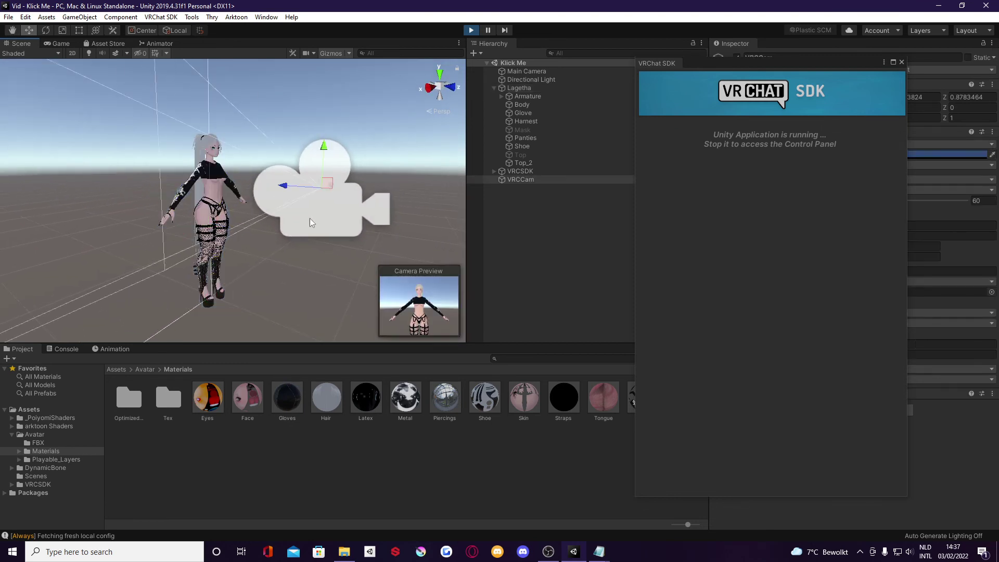
drag(329, 170, 237, 187)
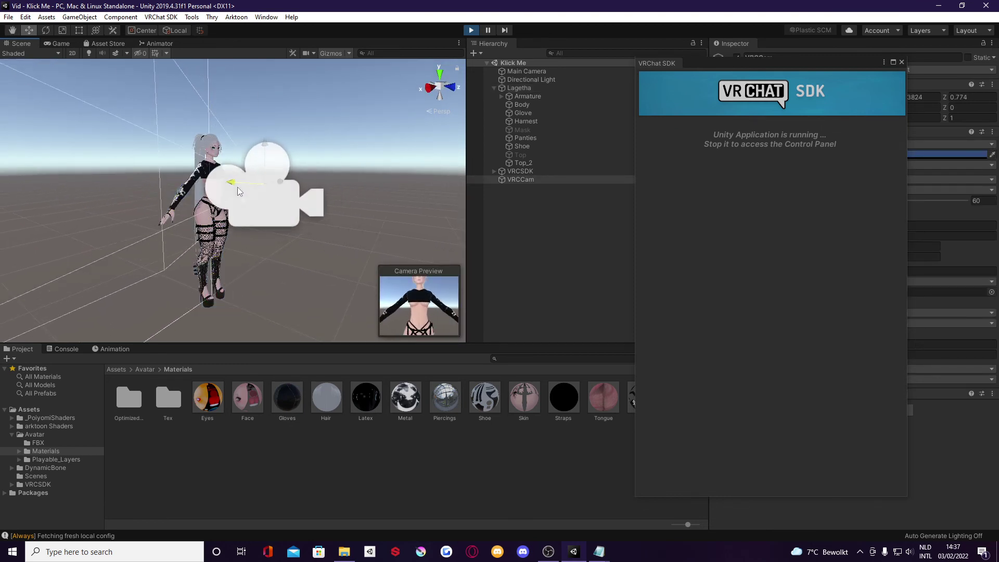
drag(270, 150, 330, 216)
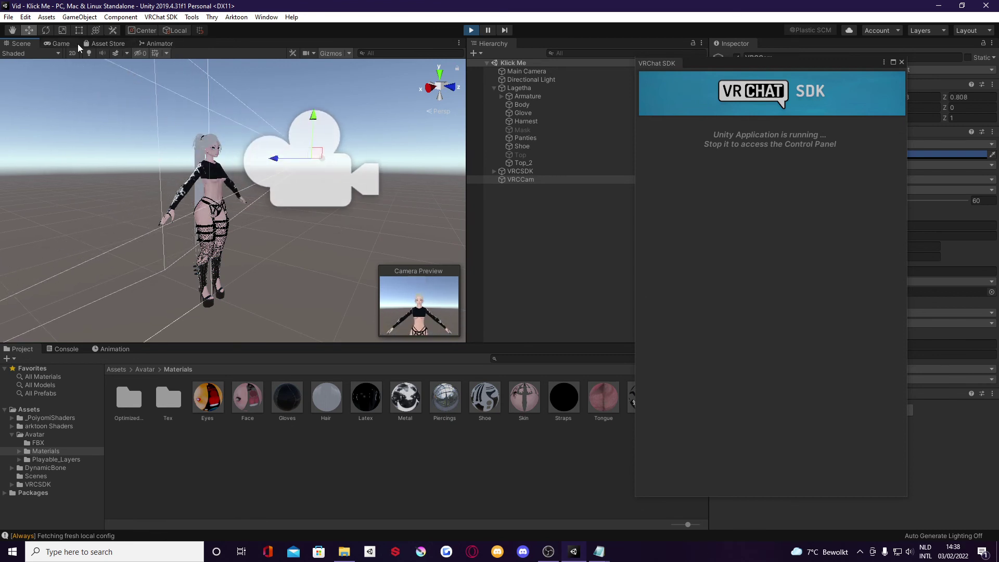
click(60, 43)
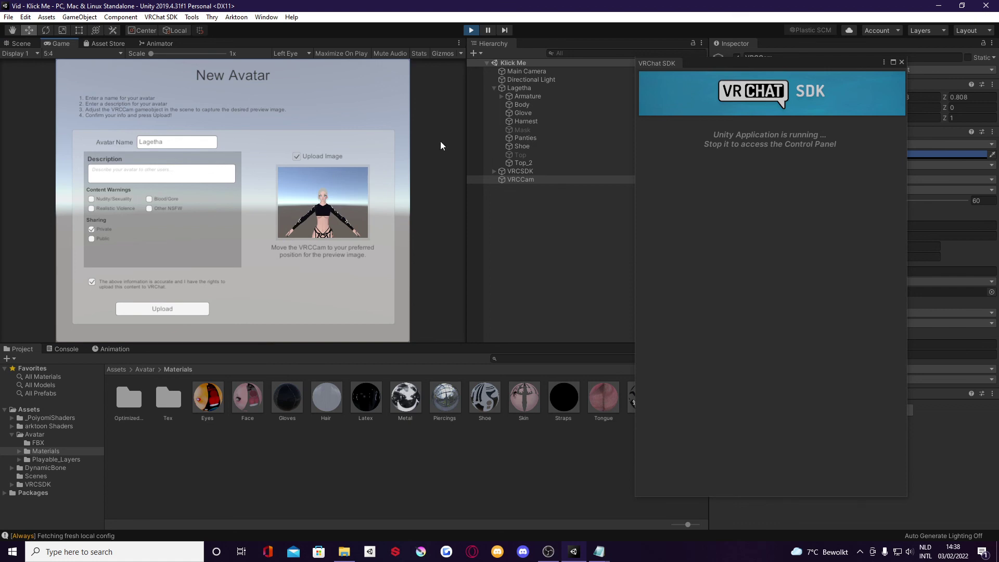
Step: Close the VRChat SDK window and stop play mode without uploading the avatar
drag(835, 67, 662, 107)
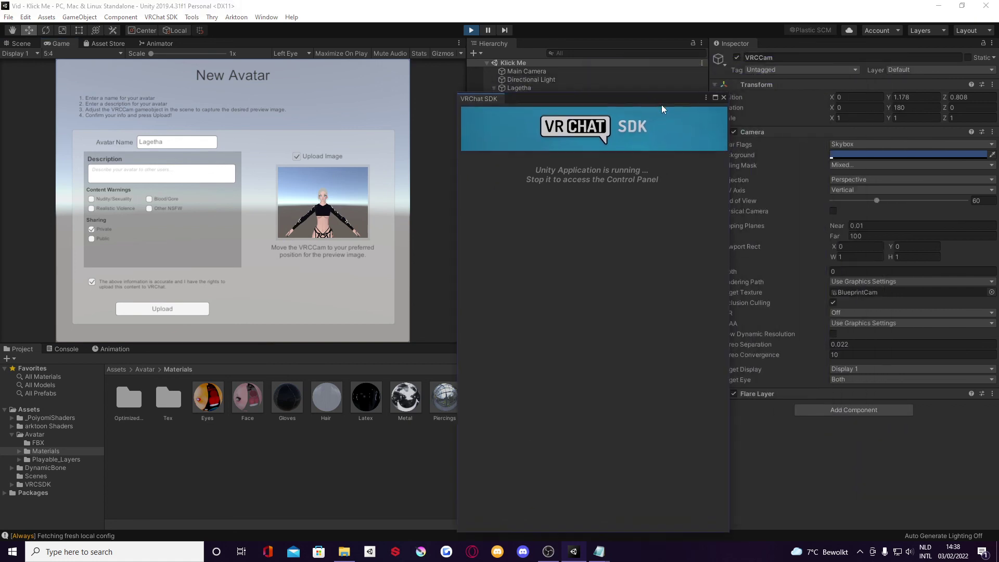
click(724, 98)
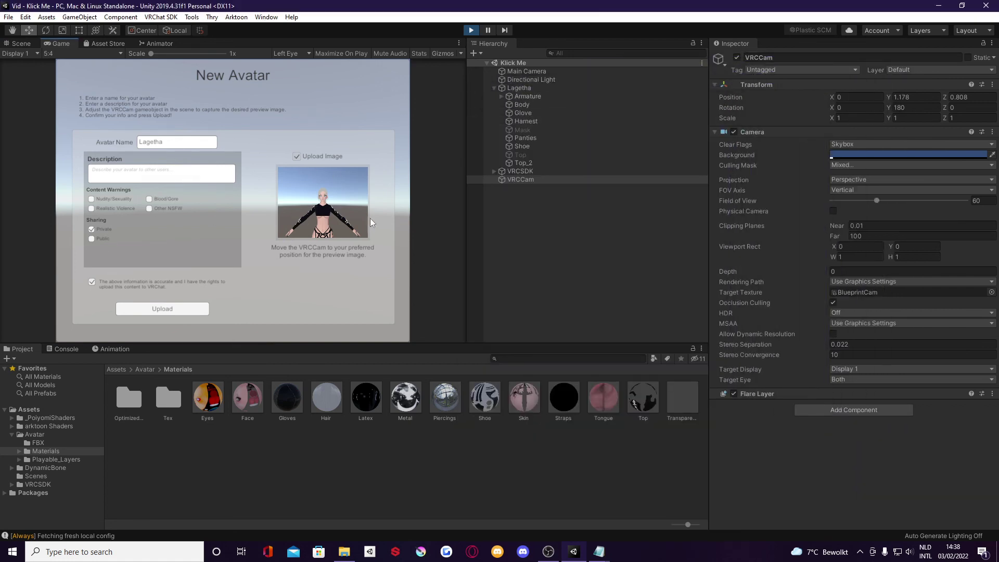
click(472, 30)
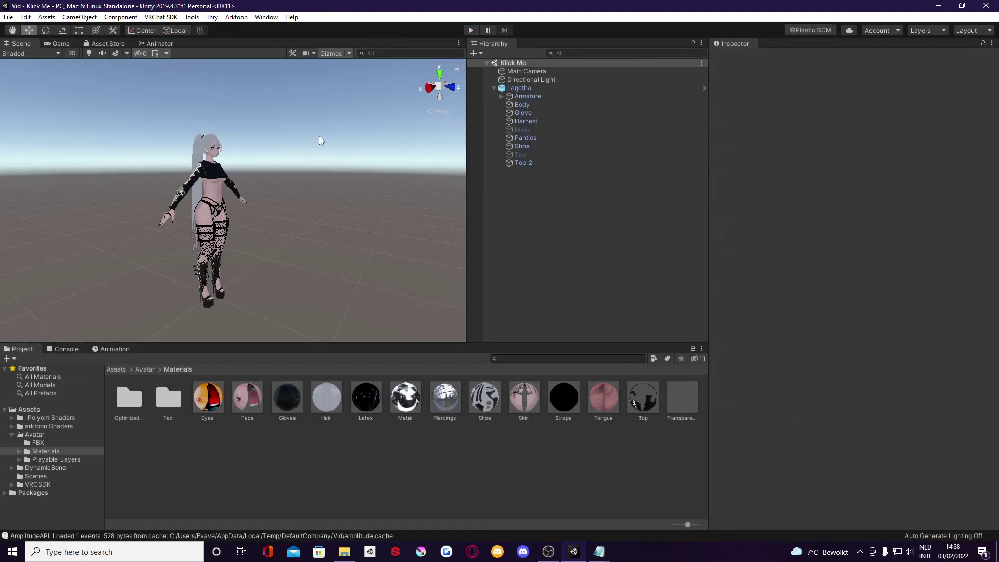
Step: Select the Lagetha avatar and detach its blueprint ID in the Pipeline Manager component
alt+drag(197, 180, 149, 190)
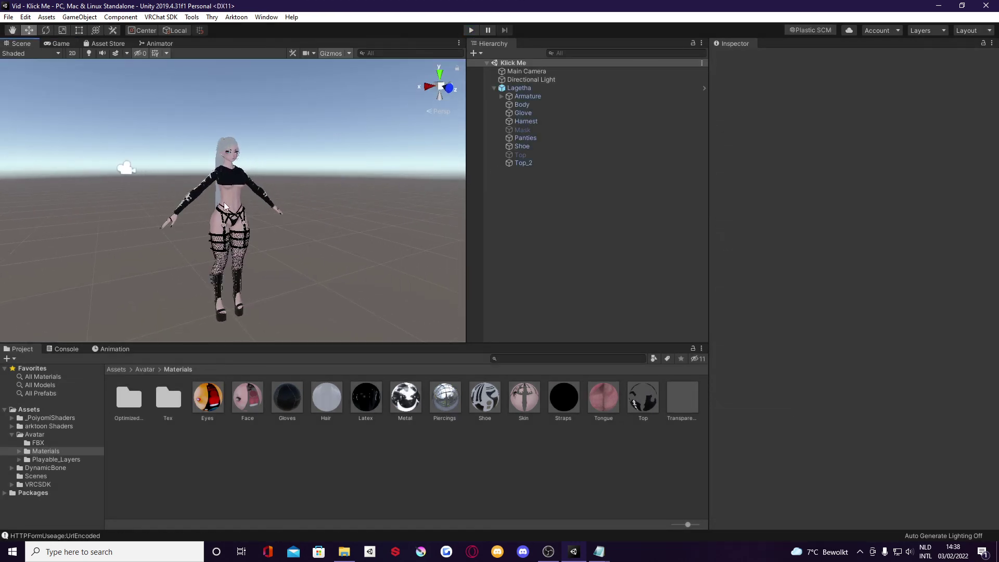
click(201, 207)
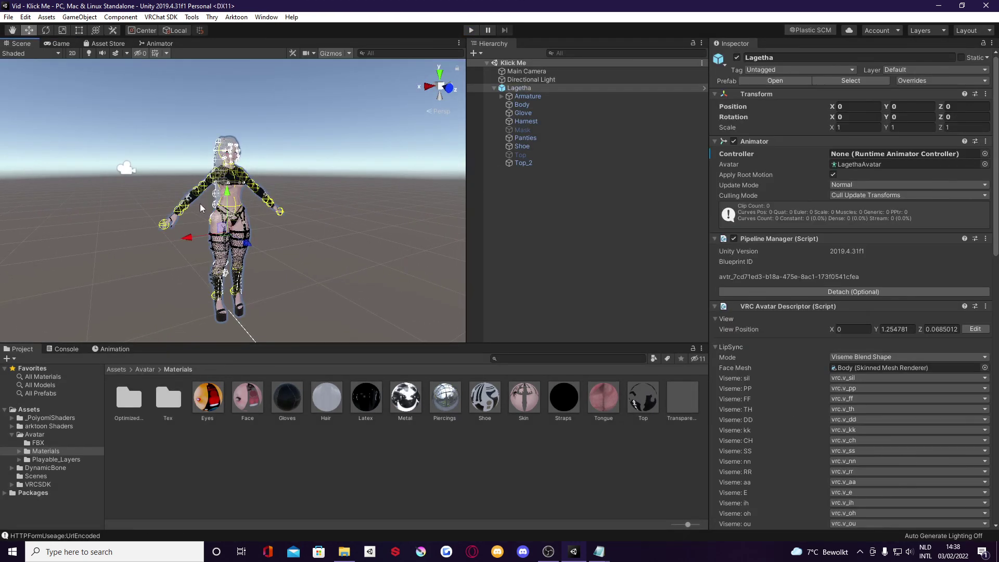
click(323, 191)
alt+drag(324, 192, 312, 208)
scroll(305, 227, up, 4)
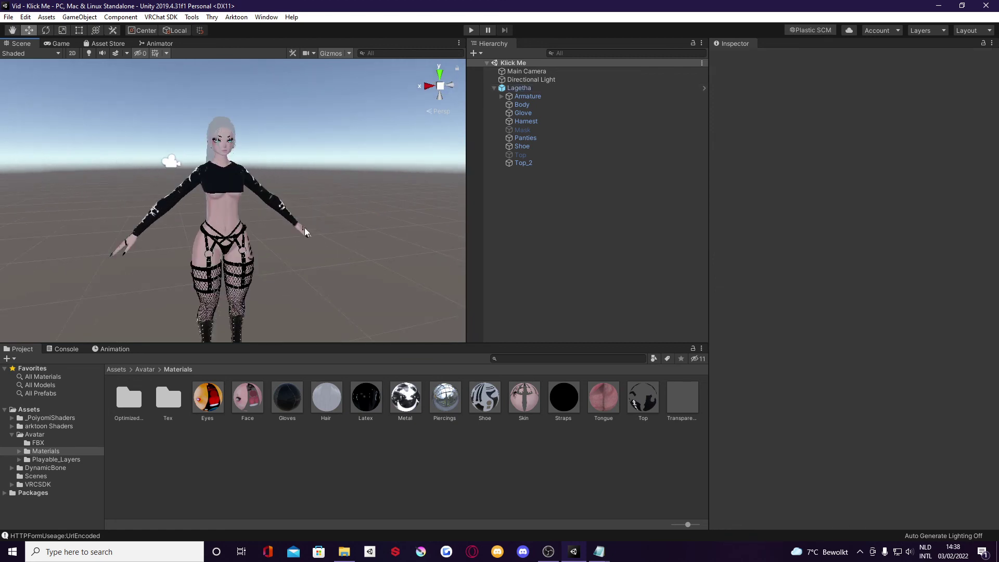
alt+drag(288, 245, 294, 235)
click(236, 211)
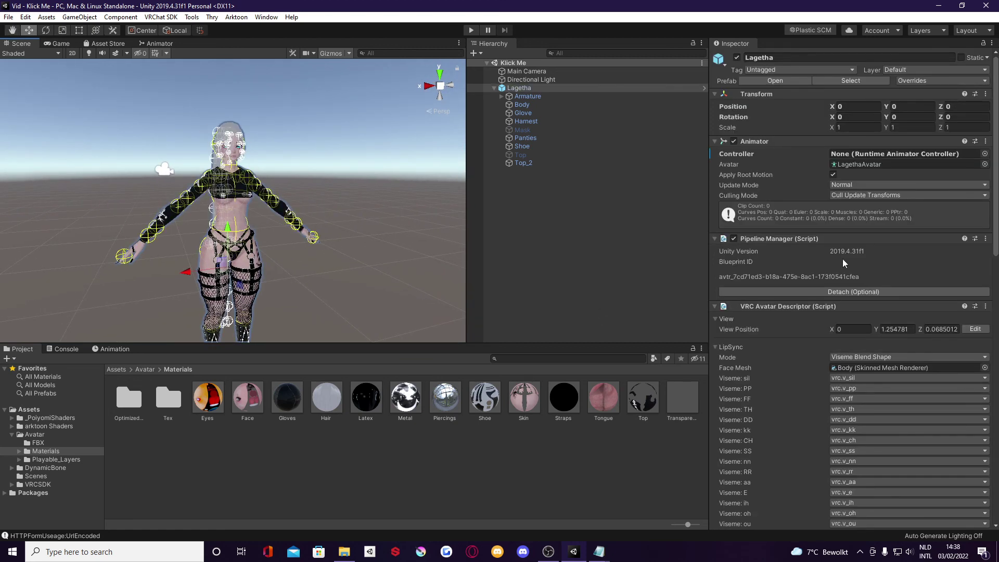
click(765, 267)
drag(857, 278, 772, 281)
click(847, 290)
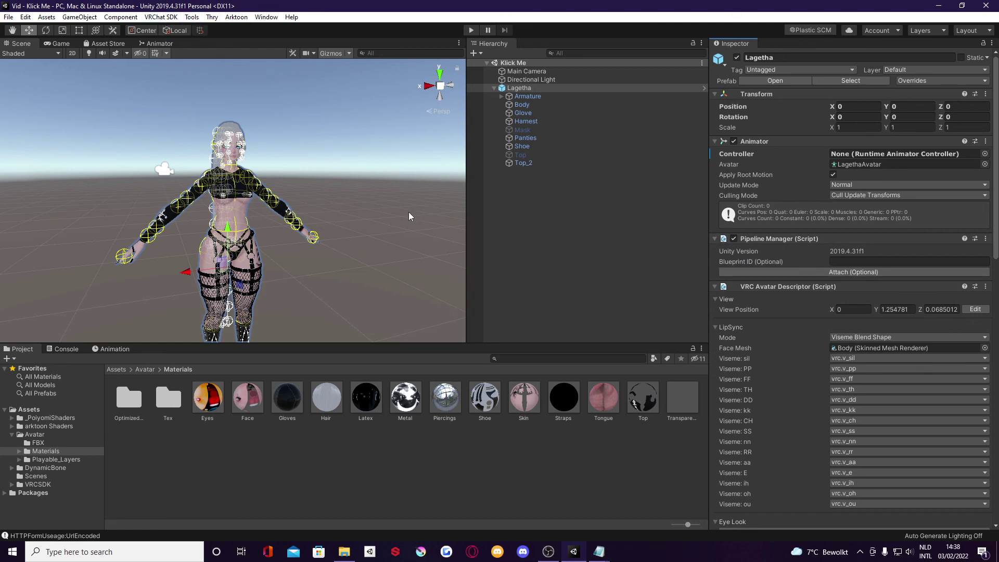
Step: Deselect the avatar and examine it in the scene from several angles and distances
scroll(270, 227, up, 2)
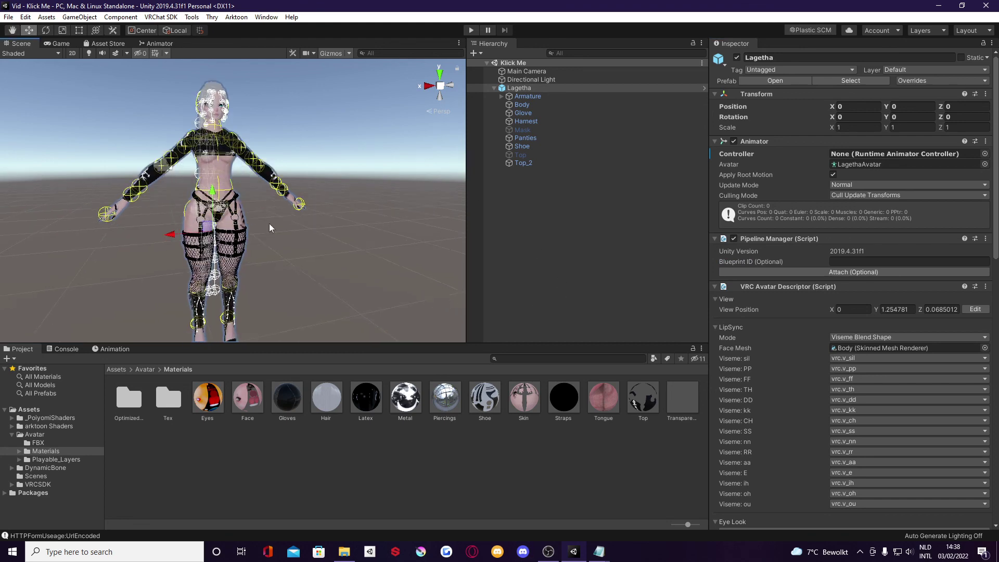
middle_drag(271, 228, 358, 176)
click(280, 206)
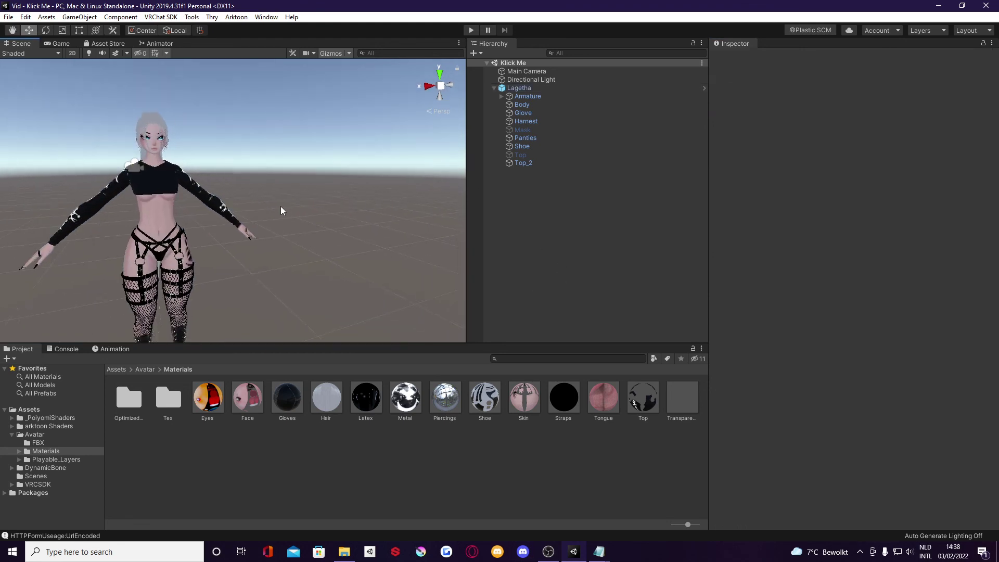
middle_drag(281, 208, 299, 243)
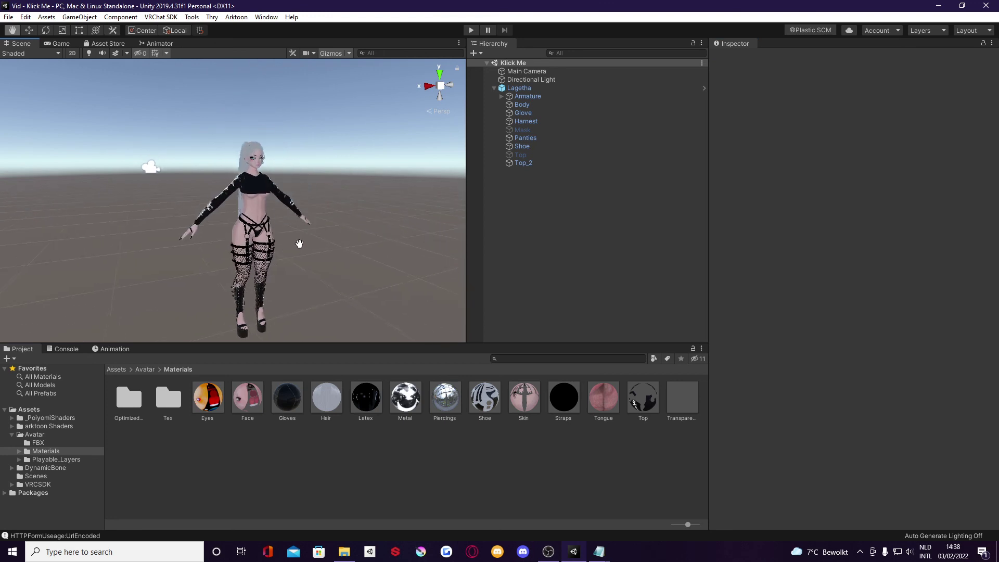
scroll(299, 243, up, 5)
alt+drag(364, 264, 307, 255)
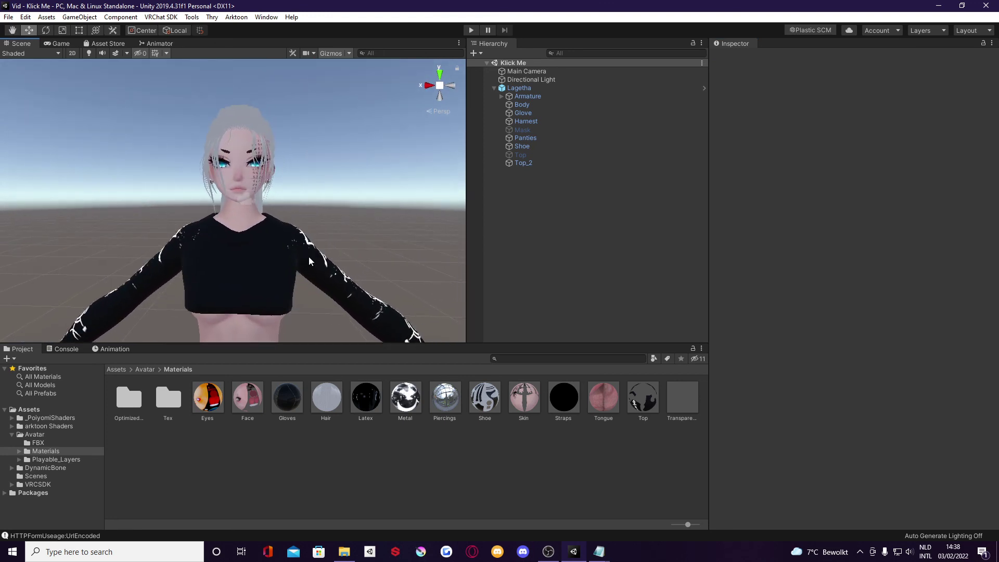
scroll(309, 262, down, 5)
middle_drag(309, 262, 352, 254)
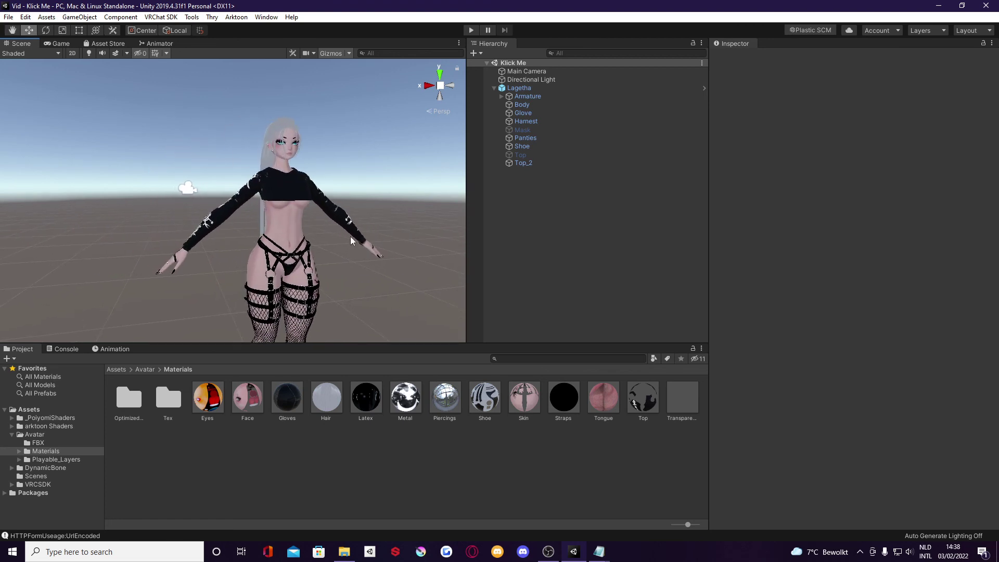
middle_drag(335, 211, 336, 227)
alt+drag(336, 229, 297, 240)
scroll(302, 245, down, 3)
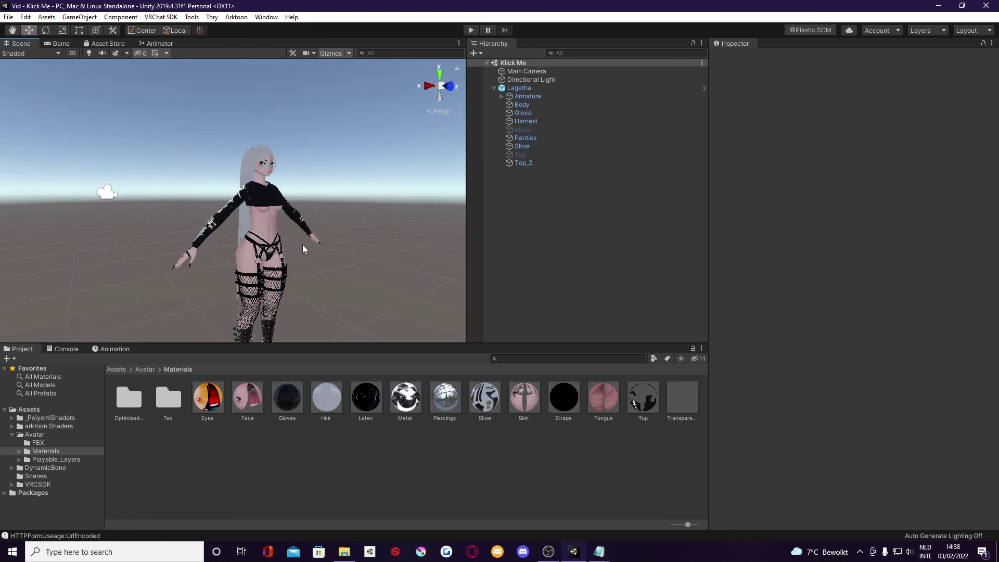
scroll(291, 245, up, 5)
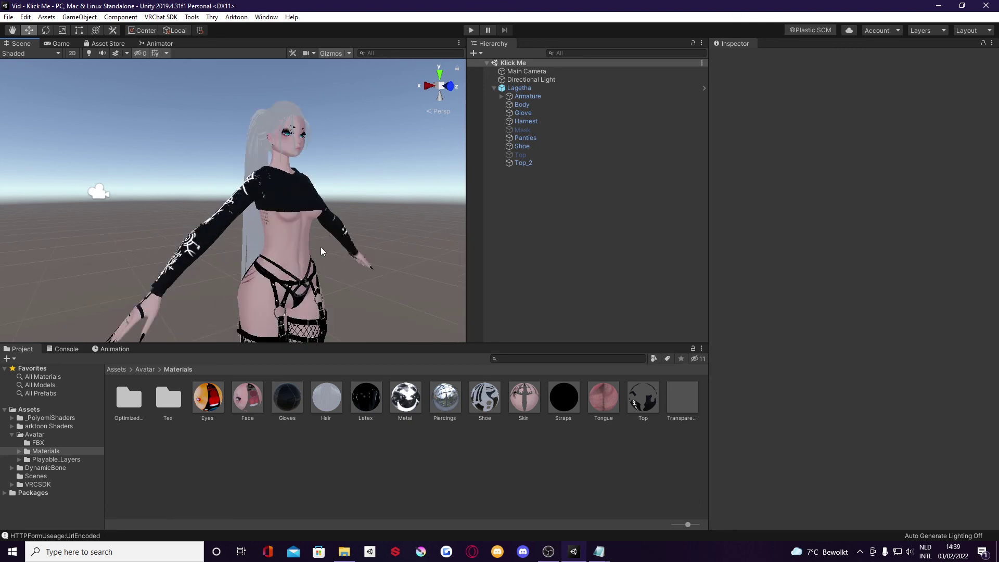